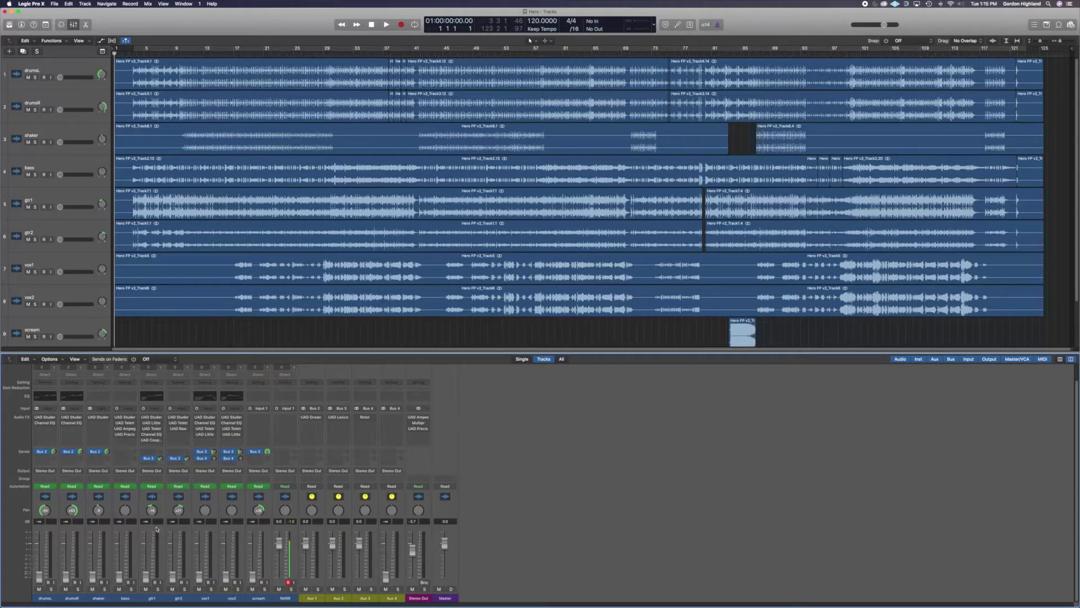
Play the mix from the start, and enable the UAD Studer A800 on both drum channels with the drumsL instance open.
key("space")
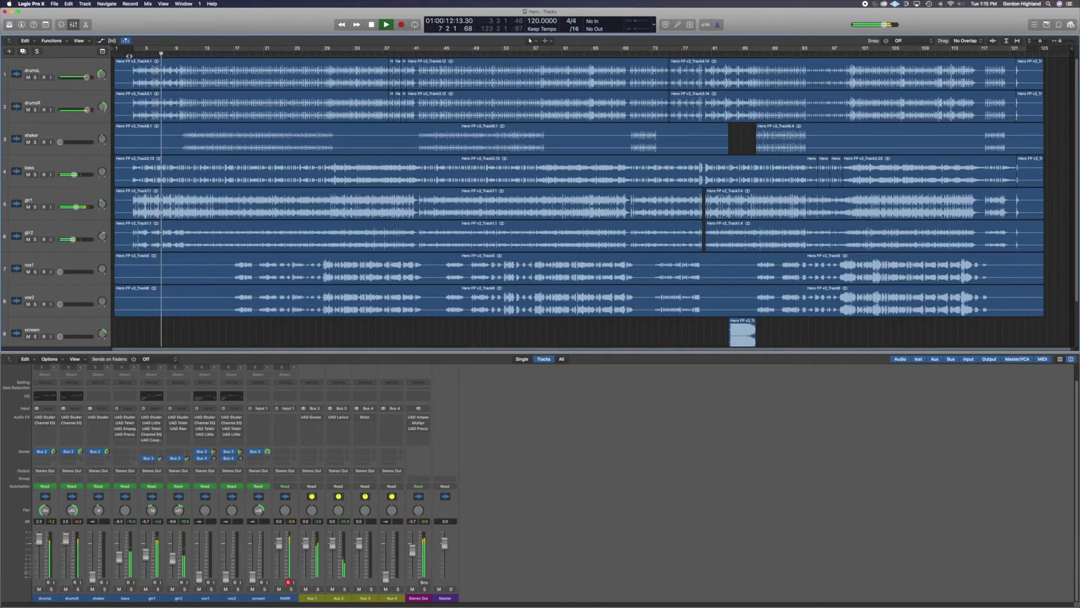
key("space")
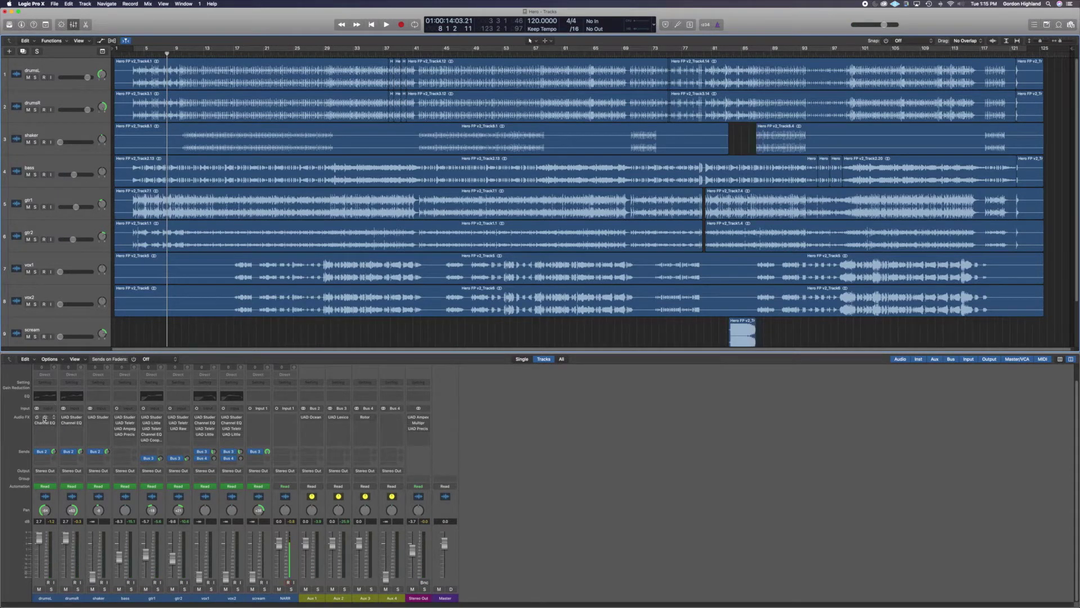
left_click(38, 418)
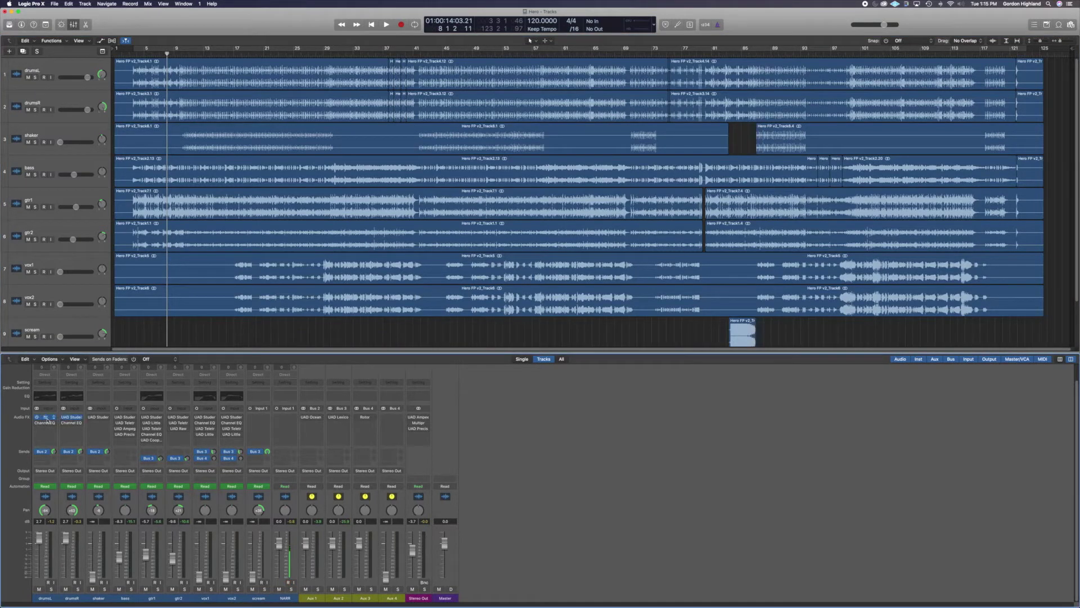
left_click(46, 418)
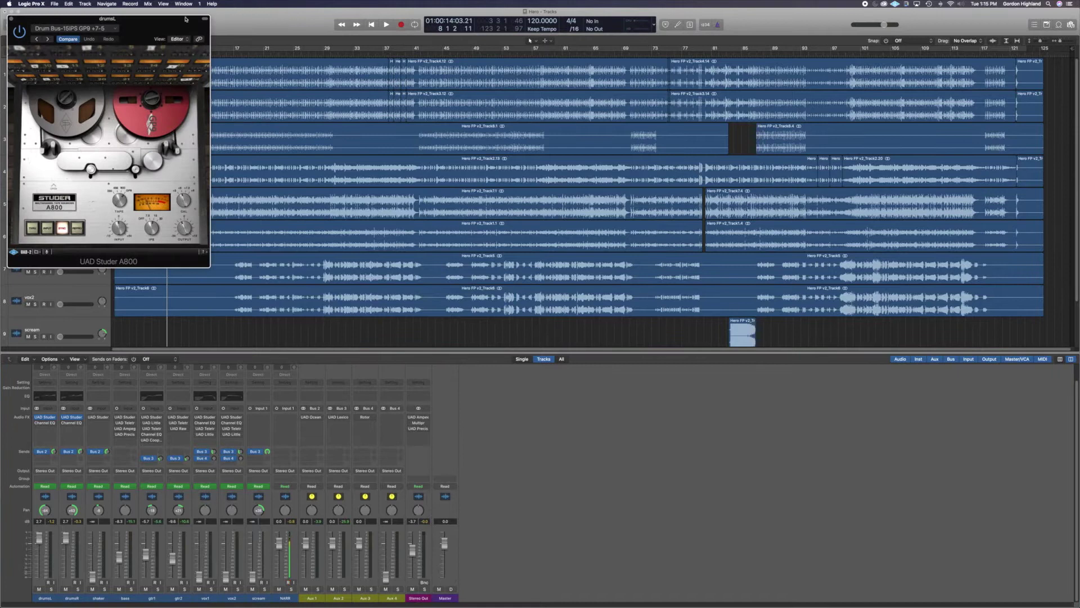
left_click_drag(186, 19, 678, 329)
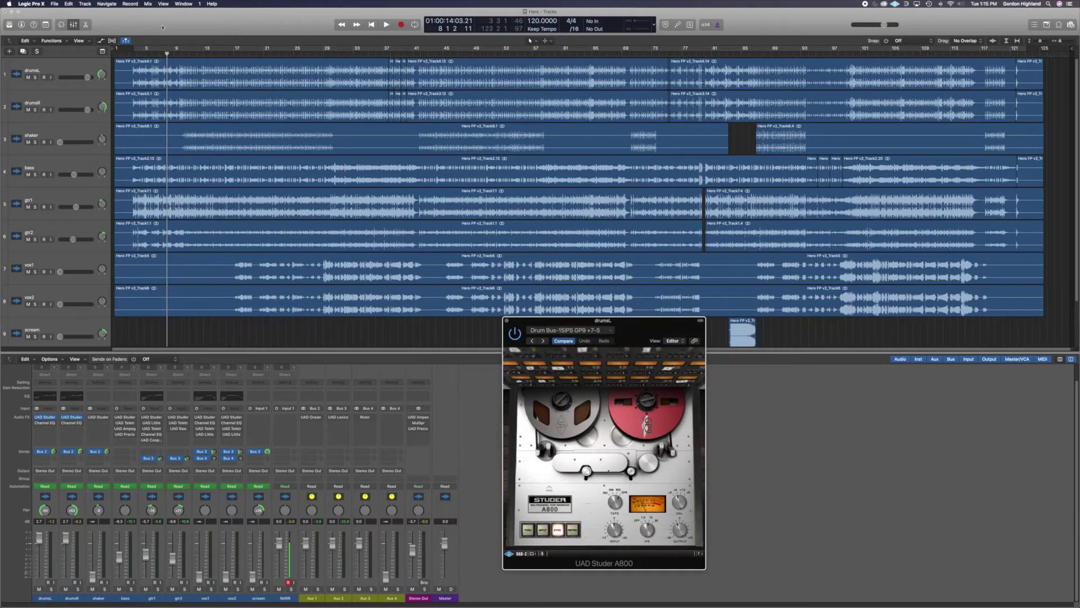
Play the mix from bar 2 and compare the drum channels with the Studer A800 bypassed and engaged.
left_click(124, 54)
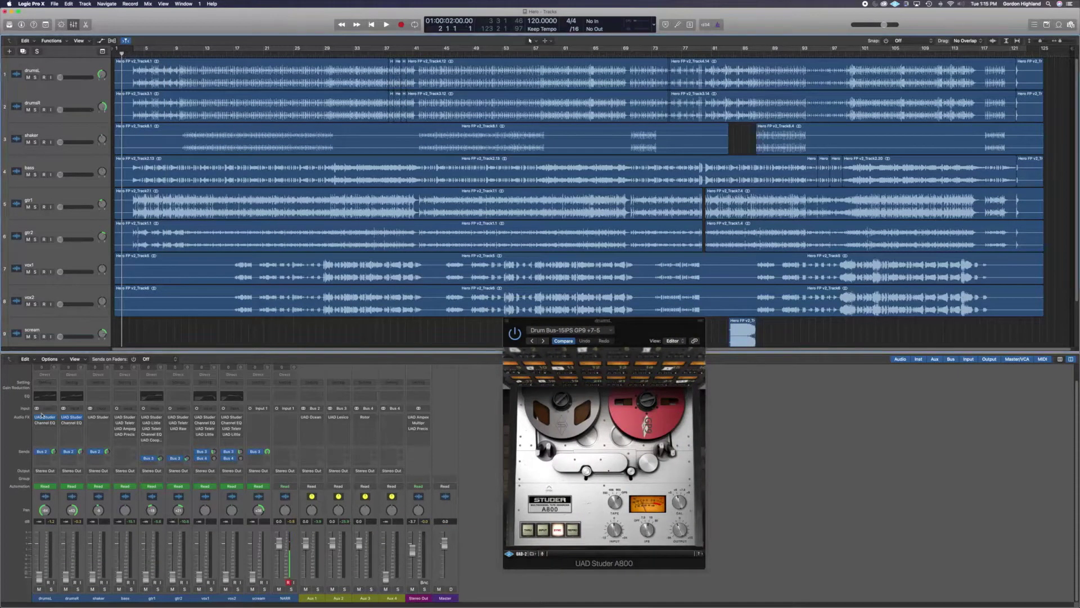
key("space")
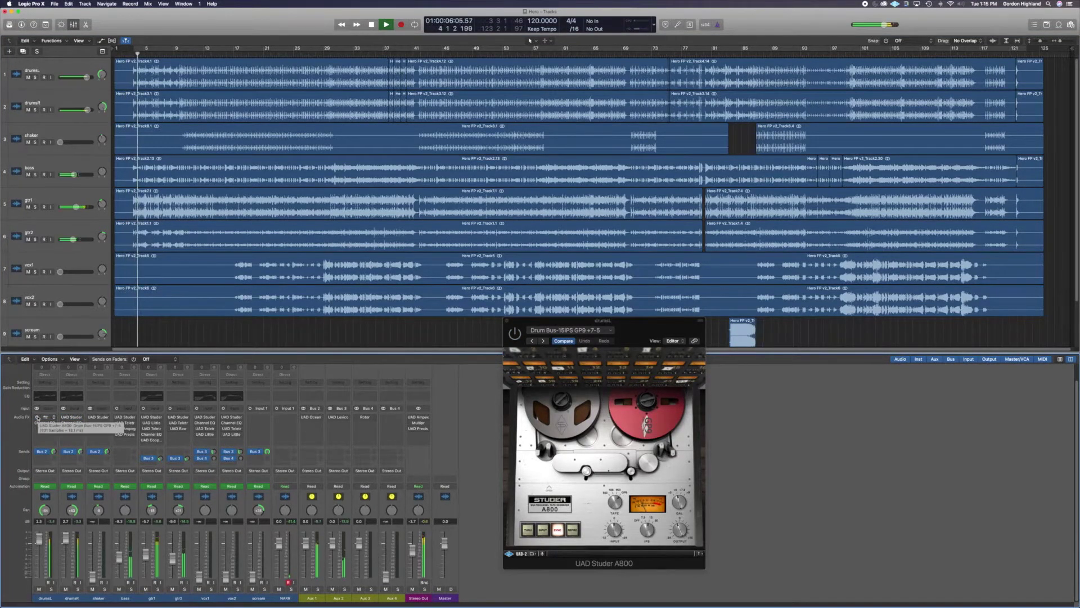
mouse_move(64, 418)
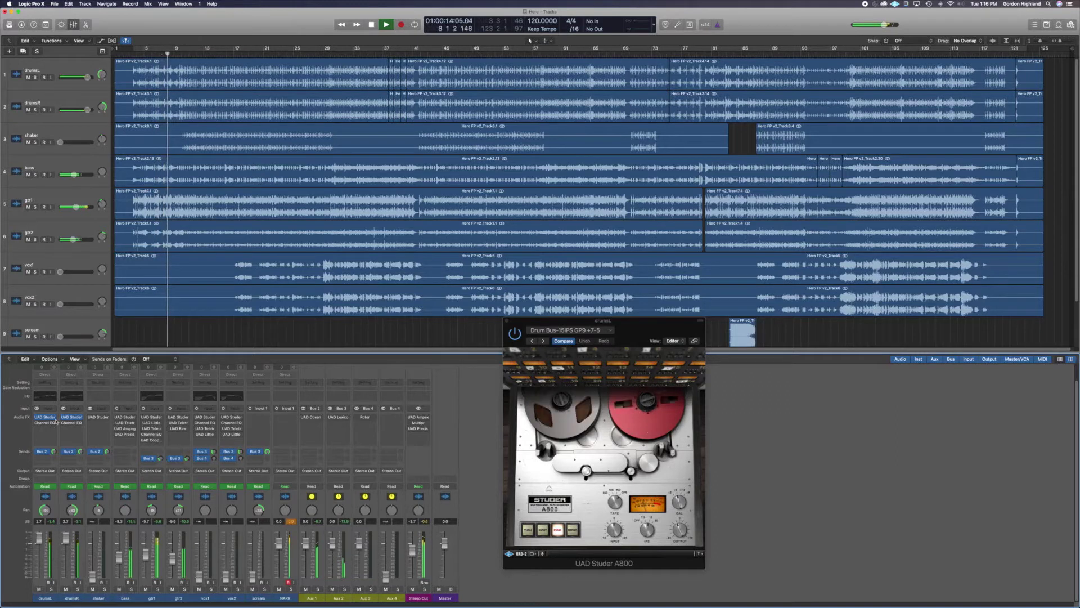
Enable the Channel EQ on drumsL and drumsR, stop playback, and open the drumsL EQ clear of the other plug-in window.
left_click(37, 423)
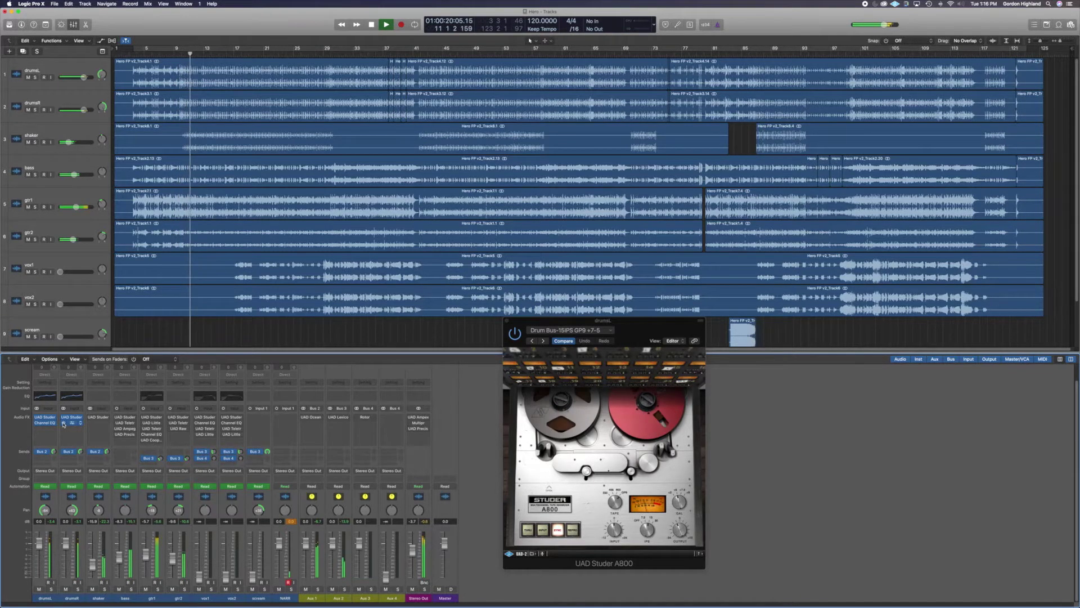
key("space")
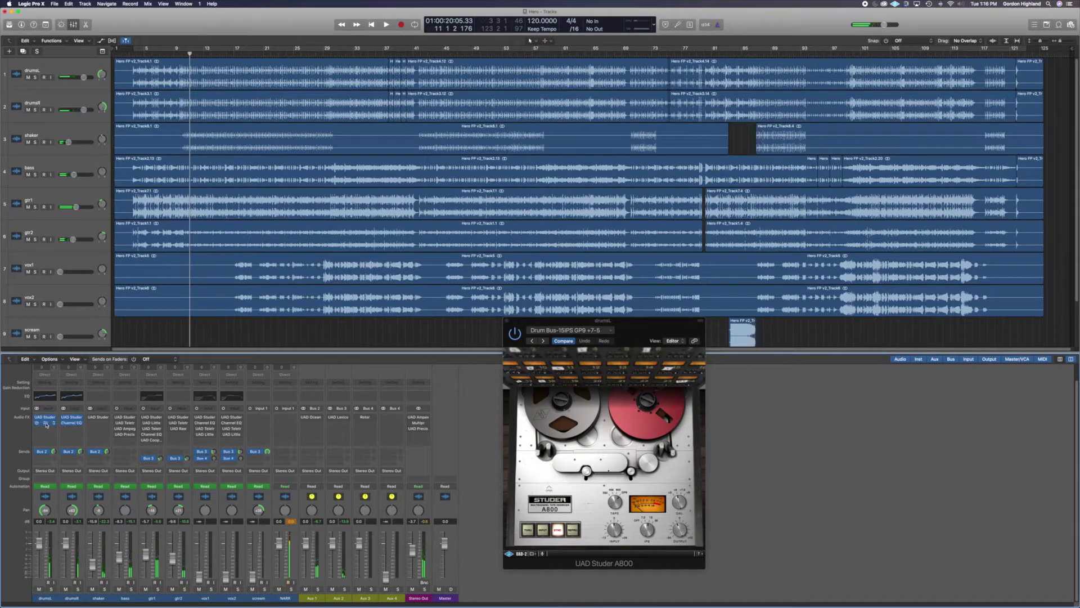
left_click(46, 424)
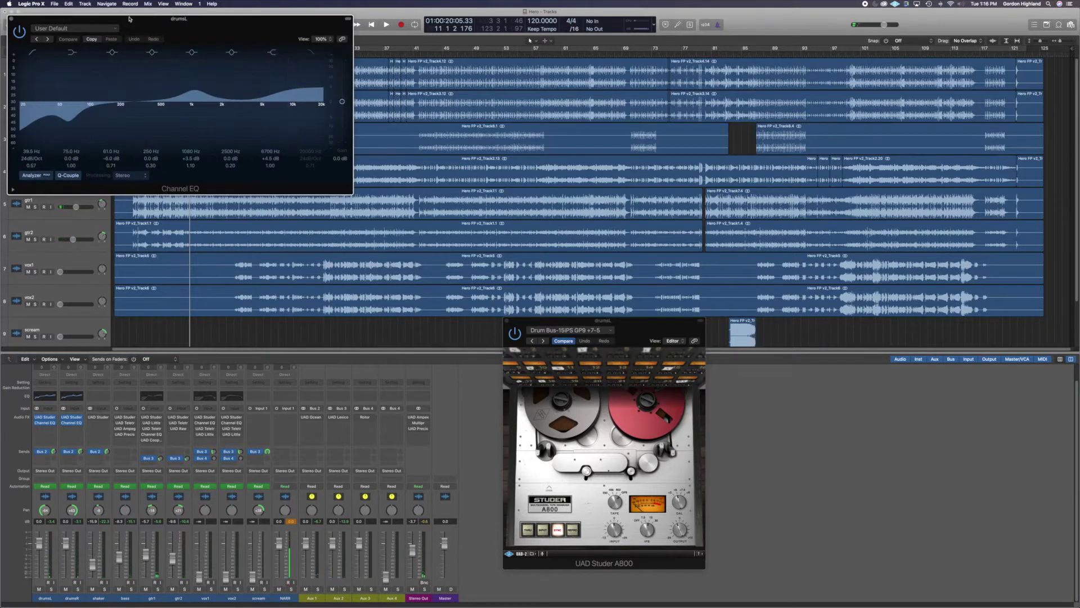
left_click_drag(128, 15, 364, 212)
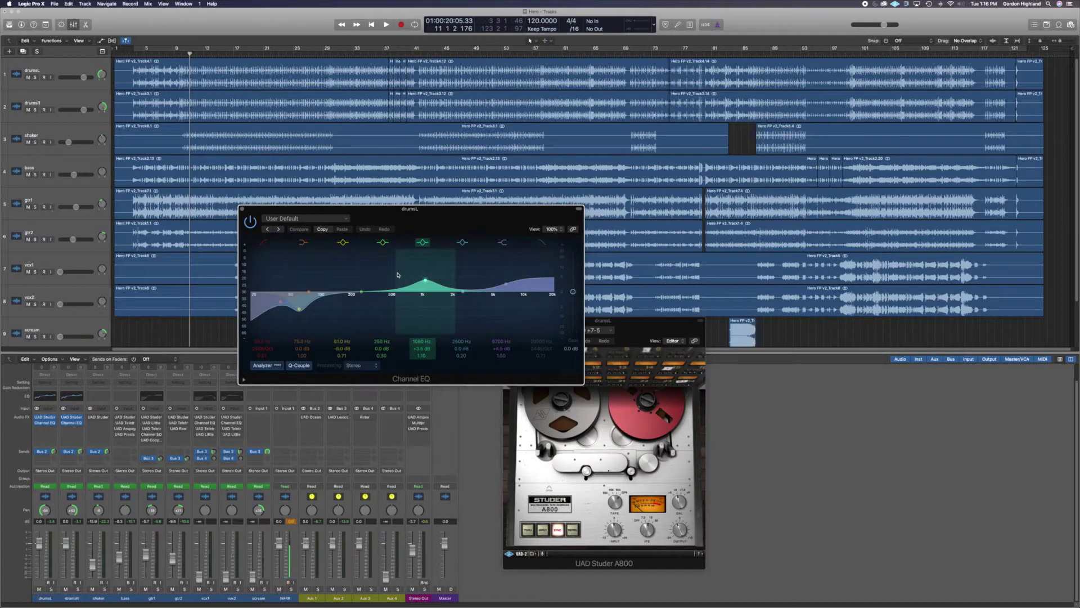
left_click_drag(427, 212, 515, 126)
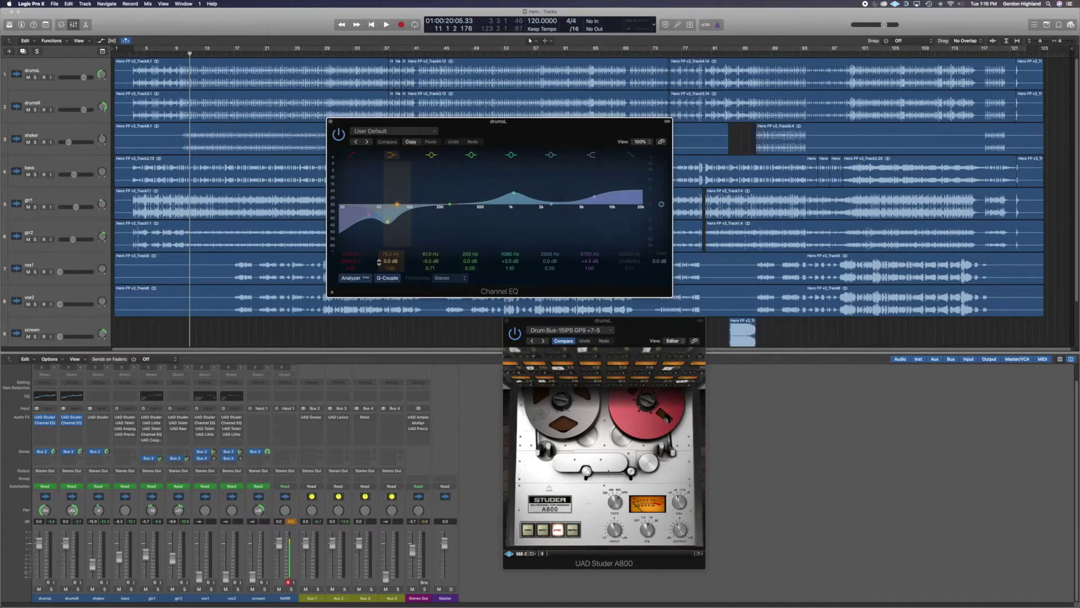
Compare the drumsL Channel EQ bypassed and active during playback, and close its window.
key("space")
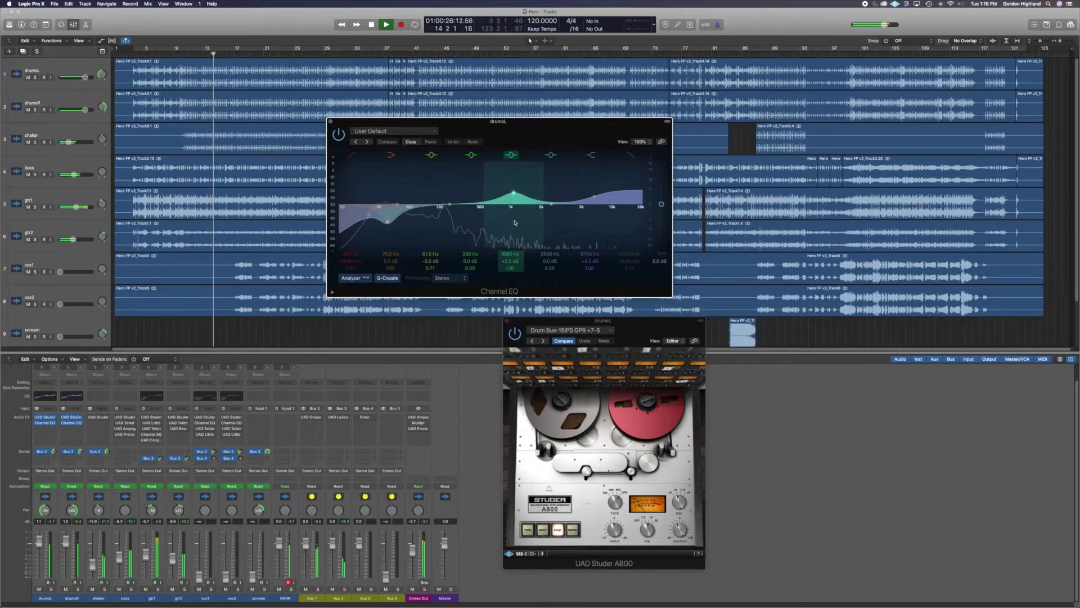
left_click(338, 134)
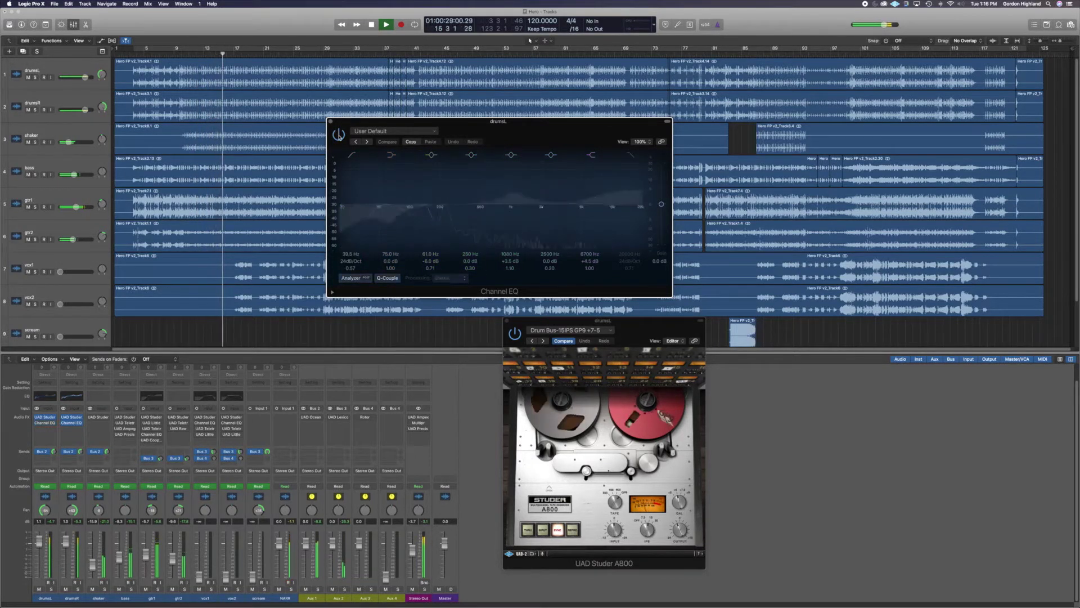
left_click(339, 134)
key("space")
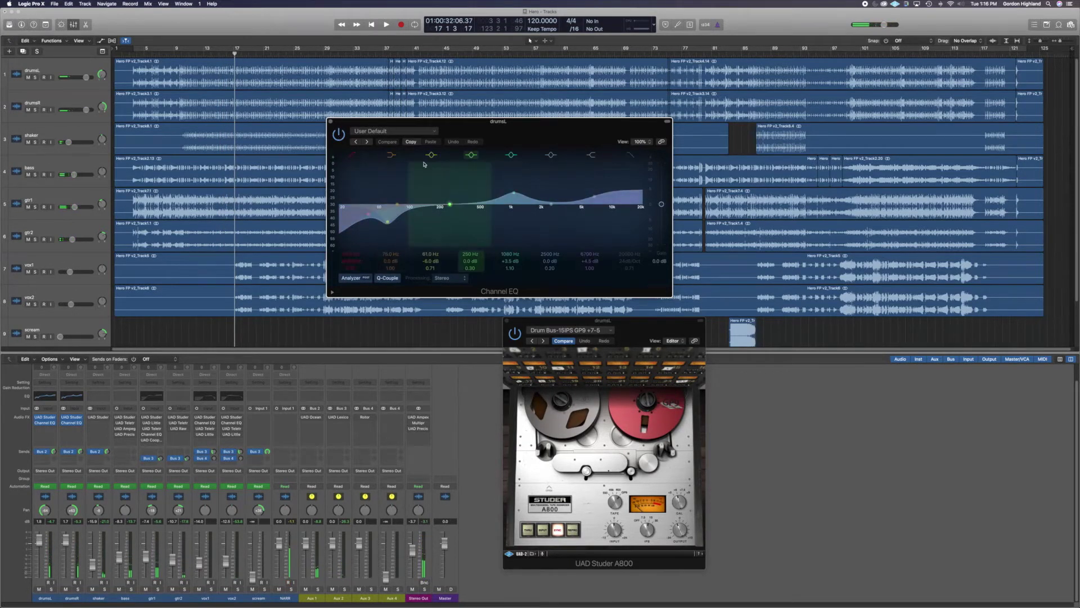
left_click(332, 122)
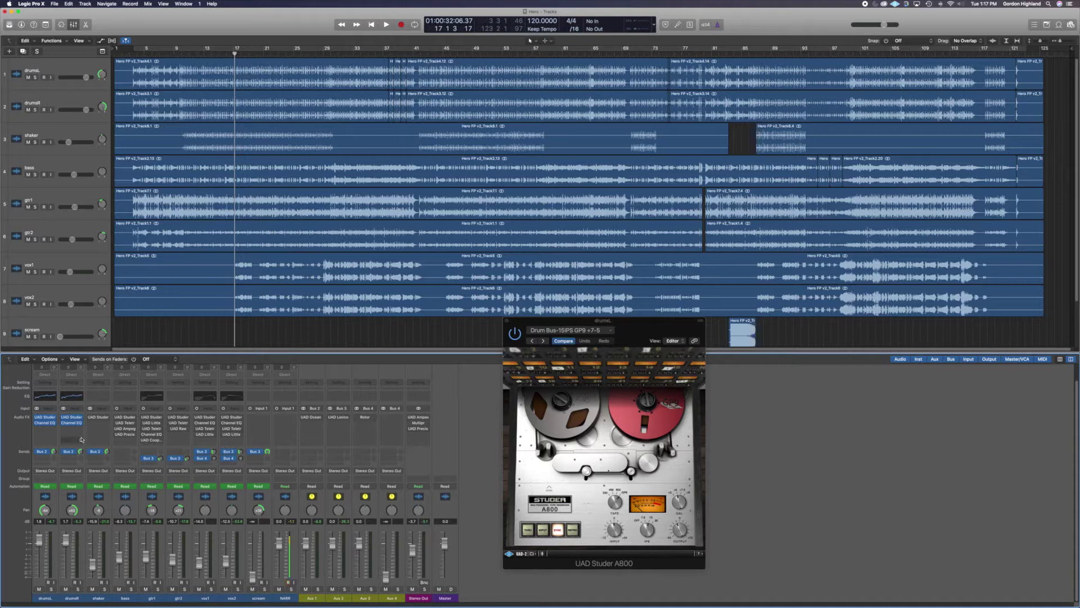
Open the UAD Ocean Way Studios reverb on Aux 1 and solo the drumsL and drumsR tracks during playback.
left_click(312, 419)
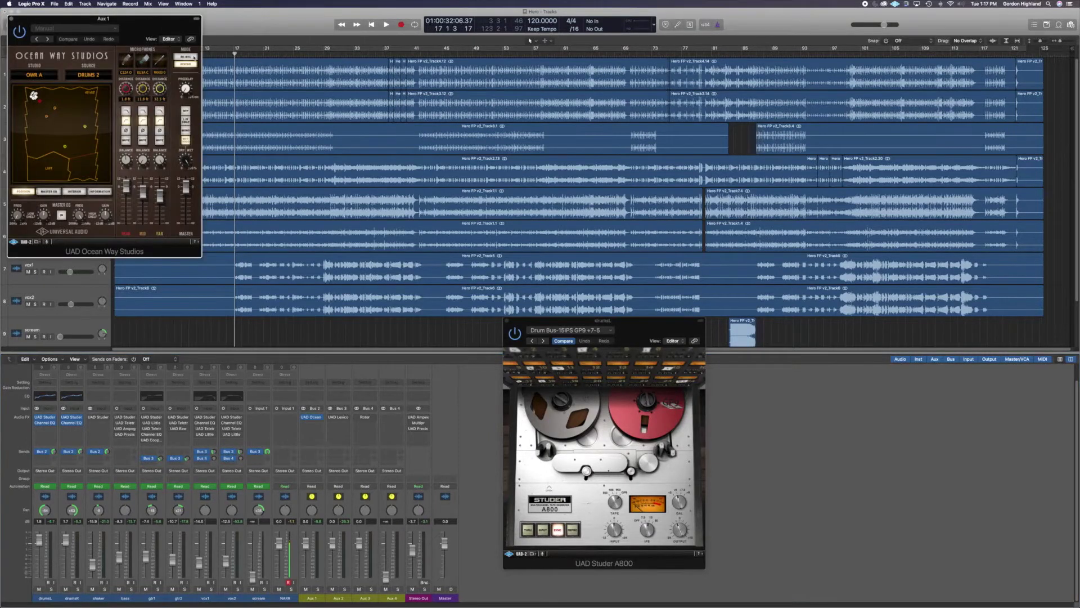
left_click_drag(165, 21, 725, 356)
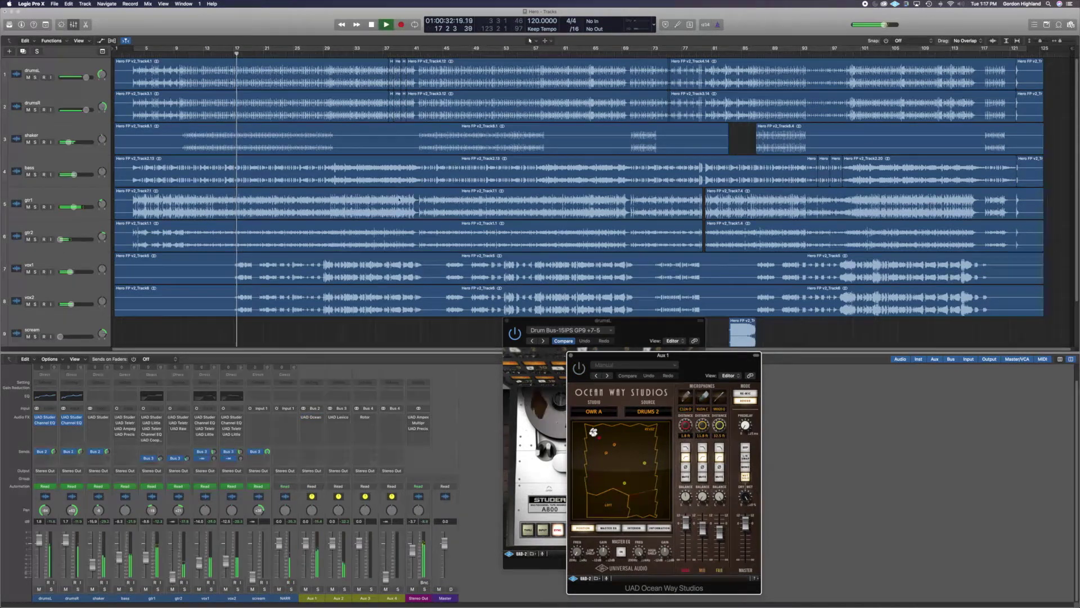
left_click(51, 589)
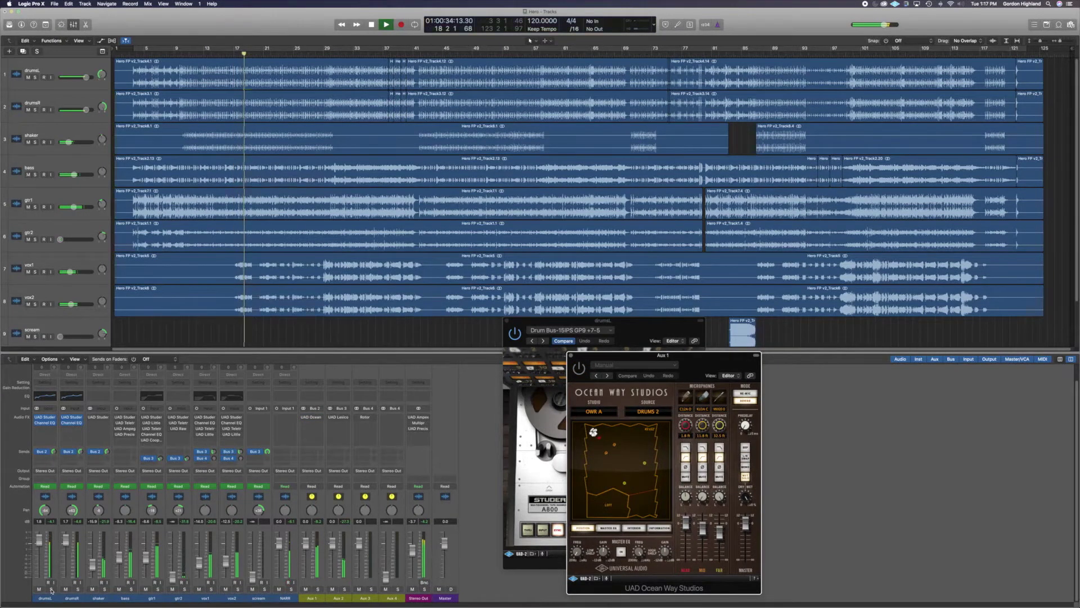
left_click(78, 589)
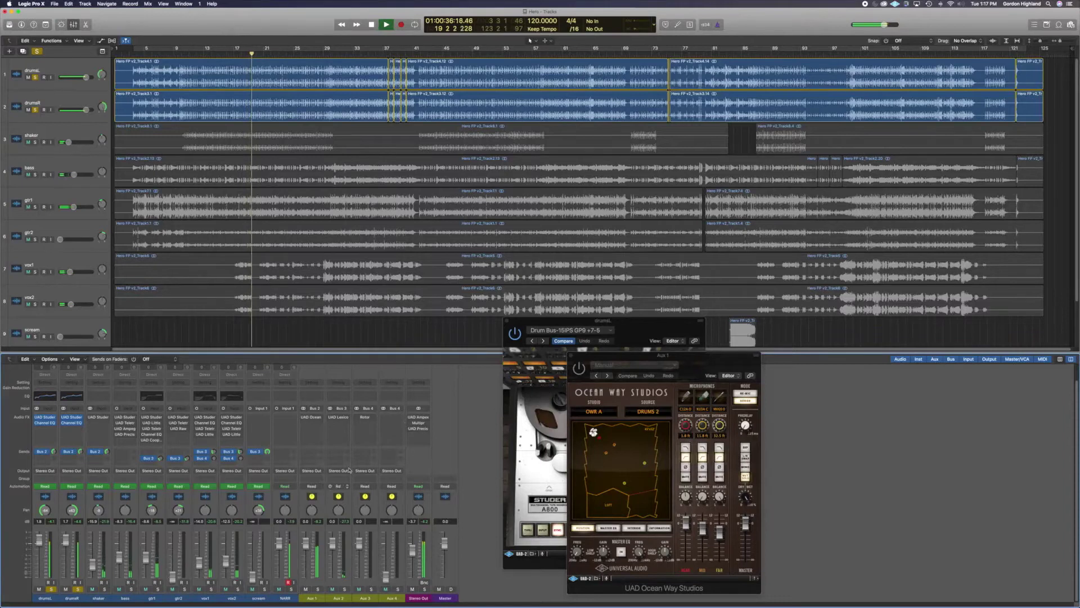
Turn on Ocean Way Studios on Aux 1 and adjust its far microphone while the drums play, finishing with its window closed.
left_click(579, 369)
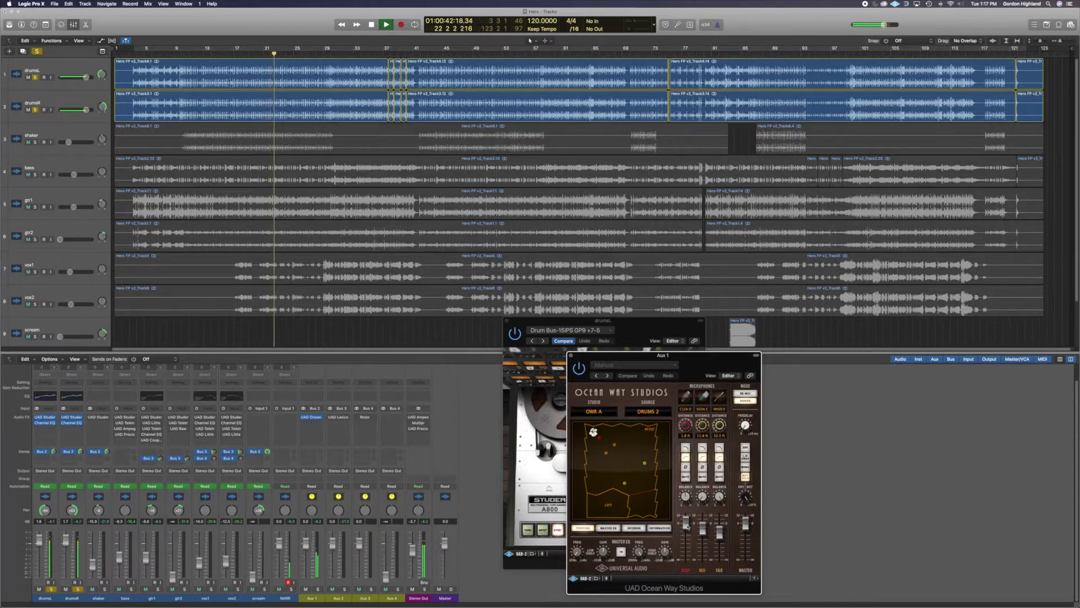
mouse_move(719, 532)
left_mouse_down()
mouse_move(720, 558)
mouse_move(721, 513)
mouse_move(720, 532)
left_mouse_up()
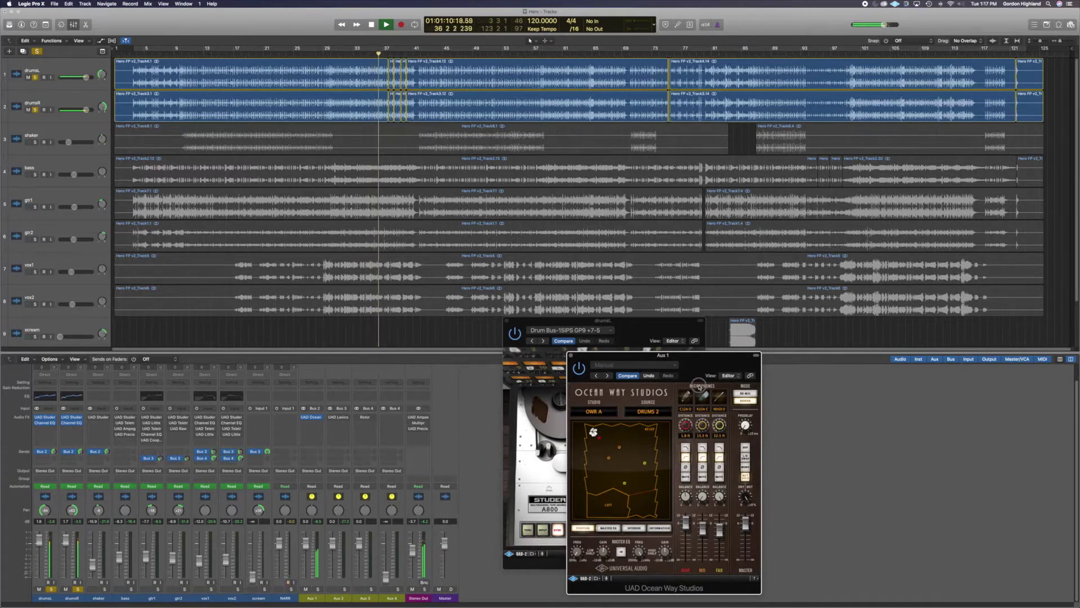
left_click(572, 355)
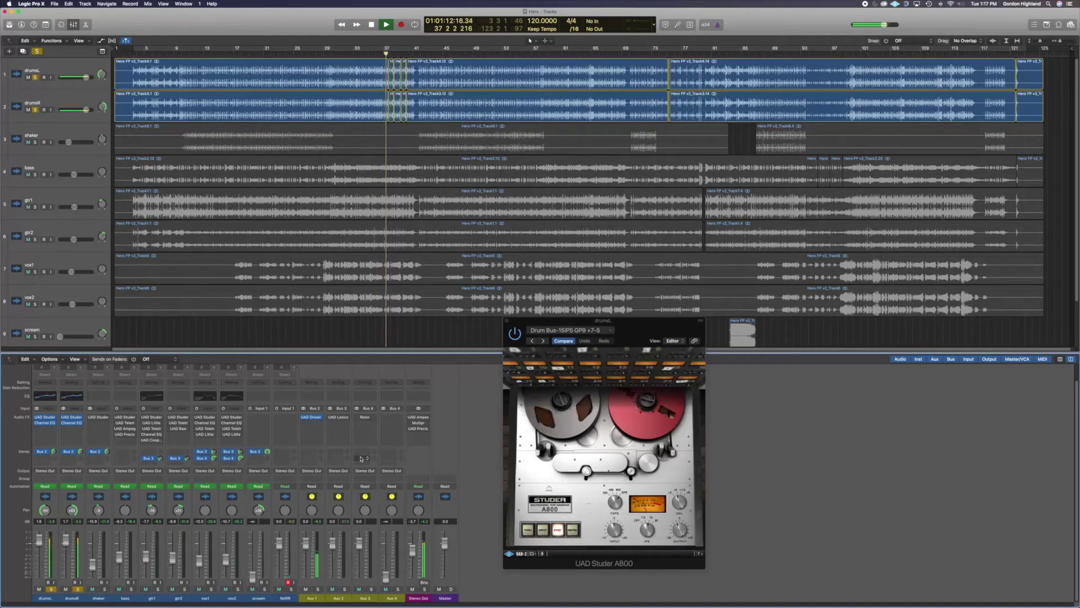
key("space")
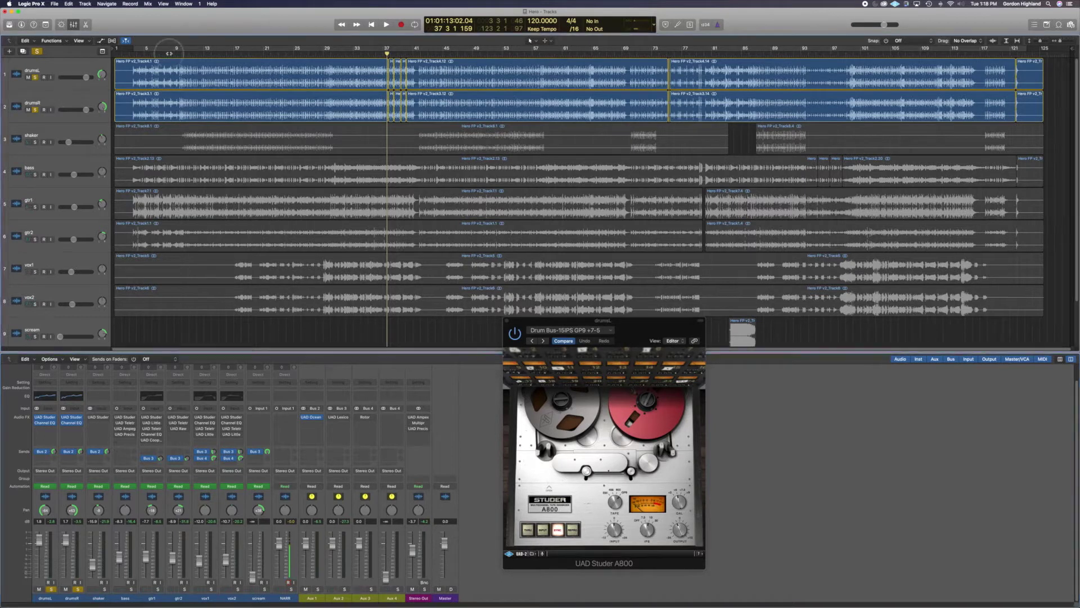
Audition the shaker with and without the soloed drums, and clear all solos to hear the full mix.
left_click(104, 589)
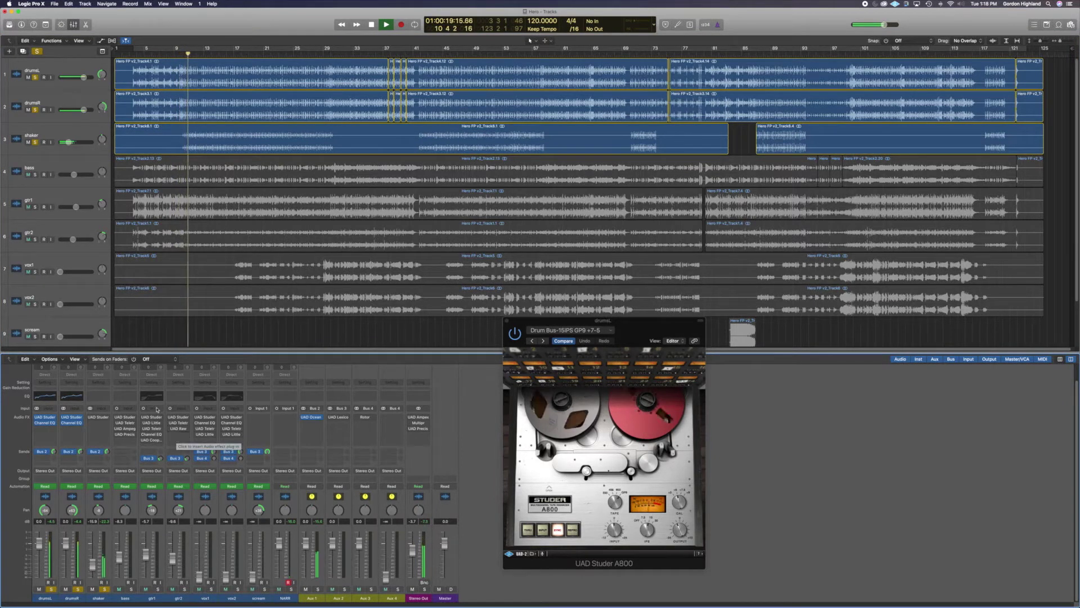
left_click(77, 589)
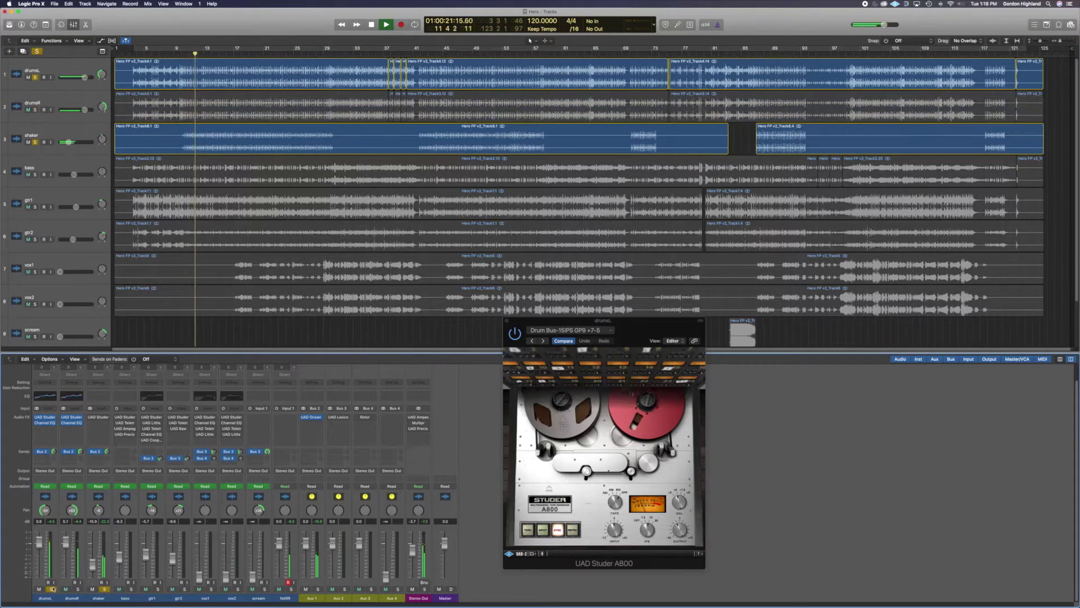
left_click(52, 589)
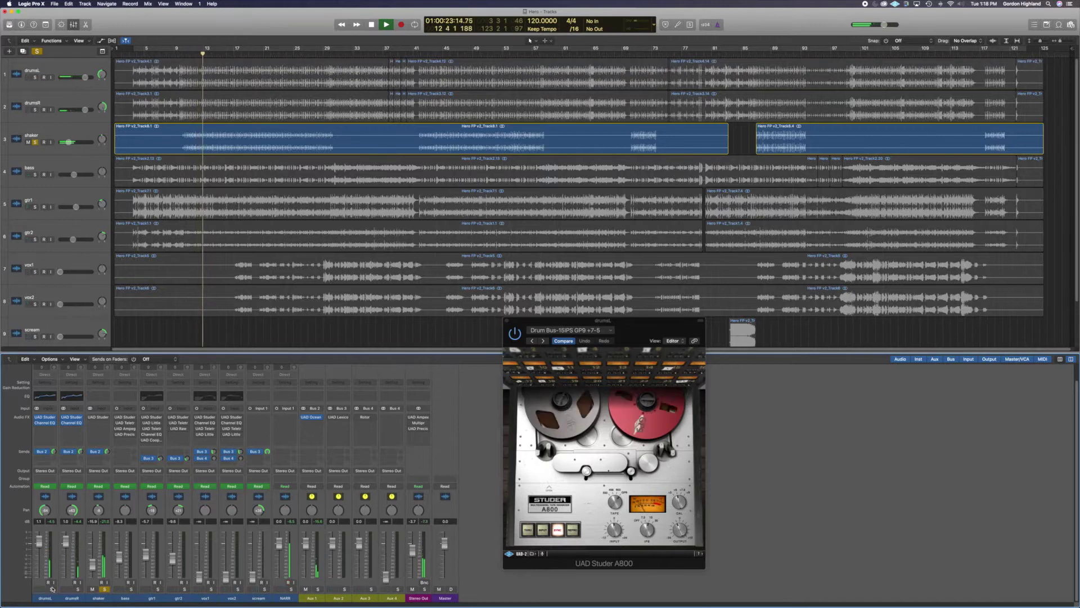
left_click(104, 589)
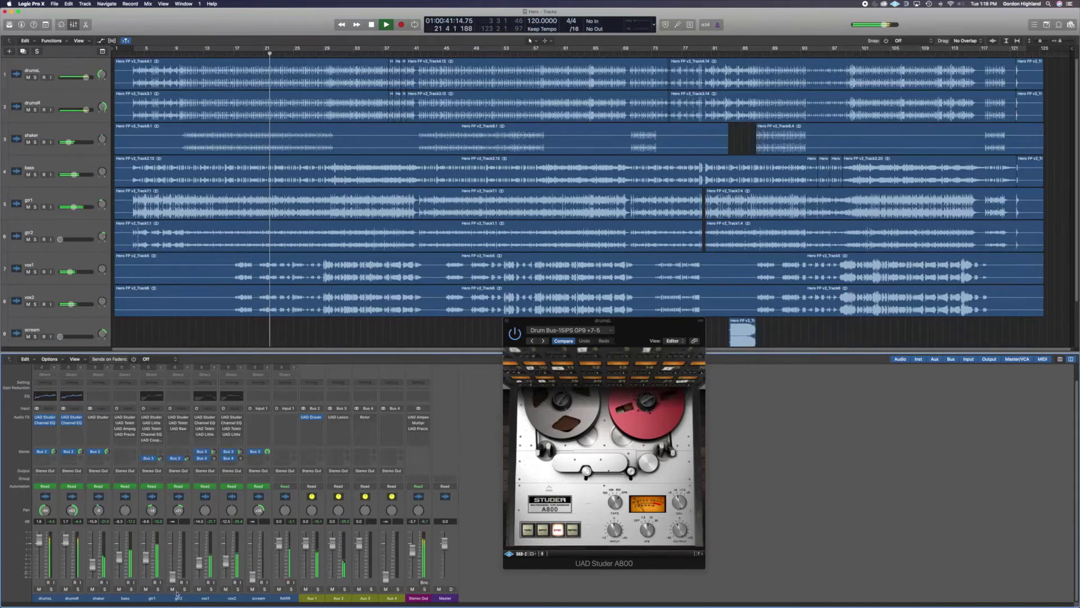
Solo the bass, enable the Studer A800 on the shaker and bass channels, and check the bass instance's settings.
left_click(131, 589)
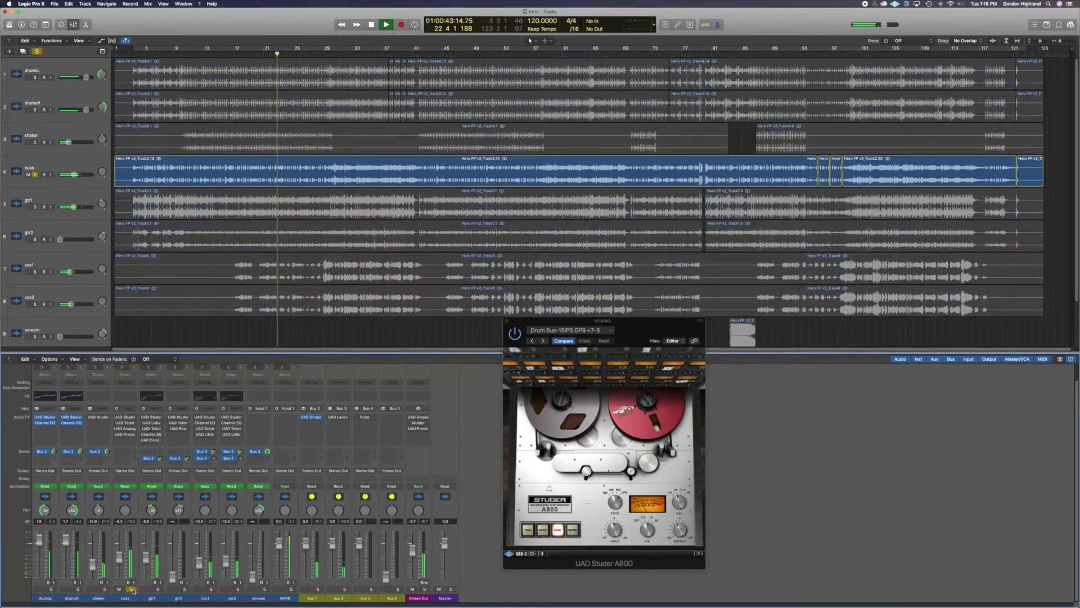
left_click(90, 418)
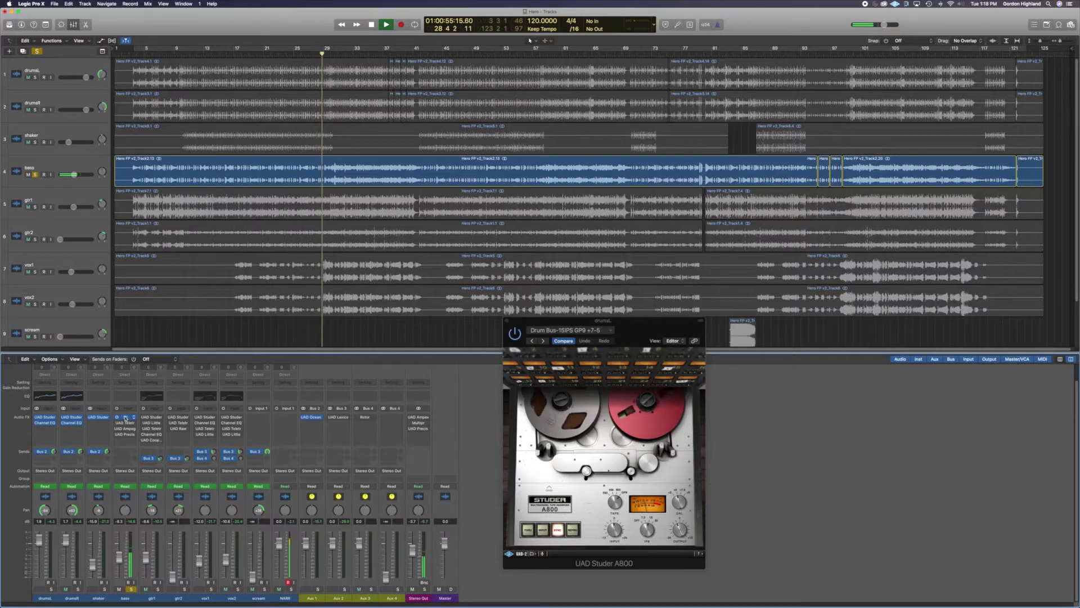
left_click(125, 419)
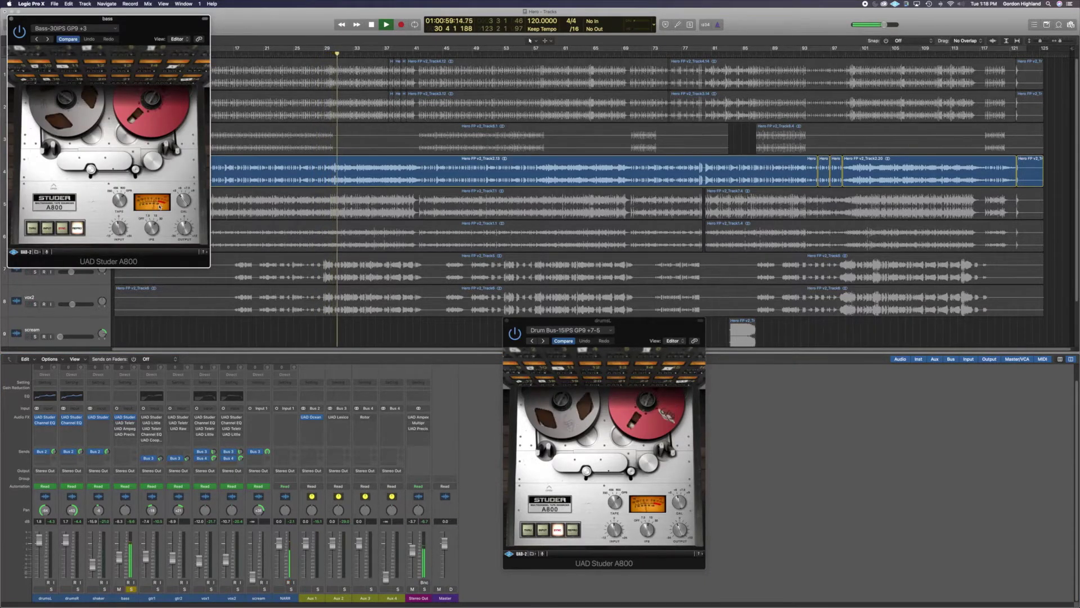
left_click(11, 19)
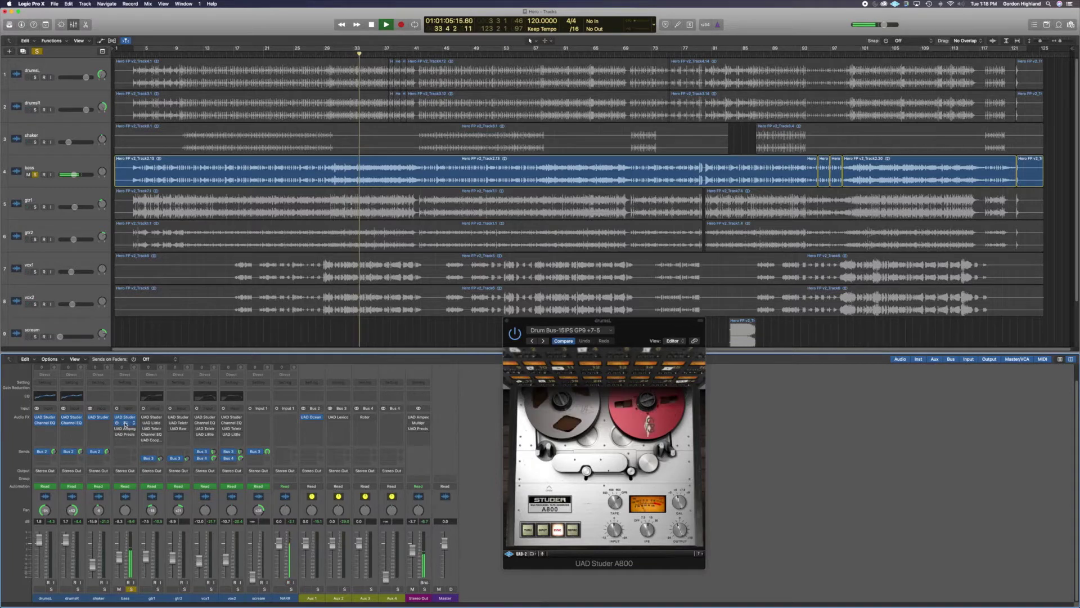
Enable and open the UAD Teletronix LA-2A Legacy on the bass channel, with its window clear of the tracks.
left_click(125, 423)
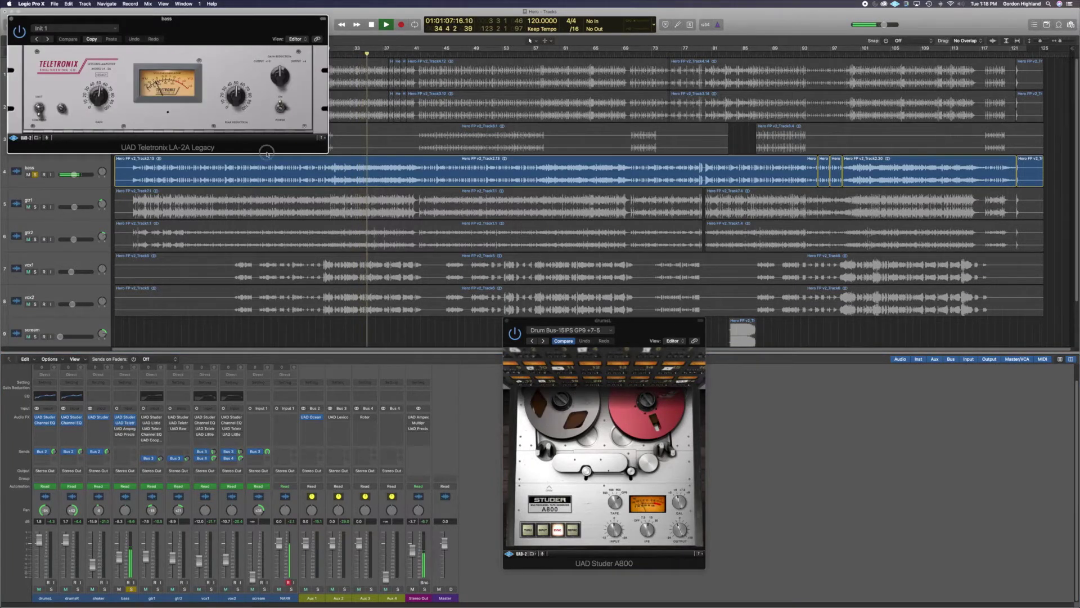
left_click_drag(182, 21, 678, 356)
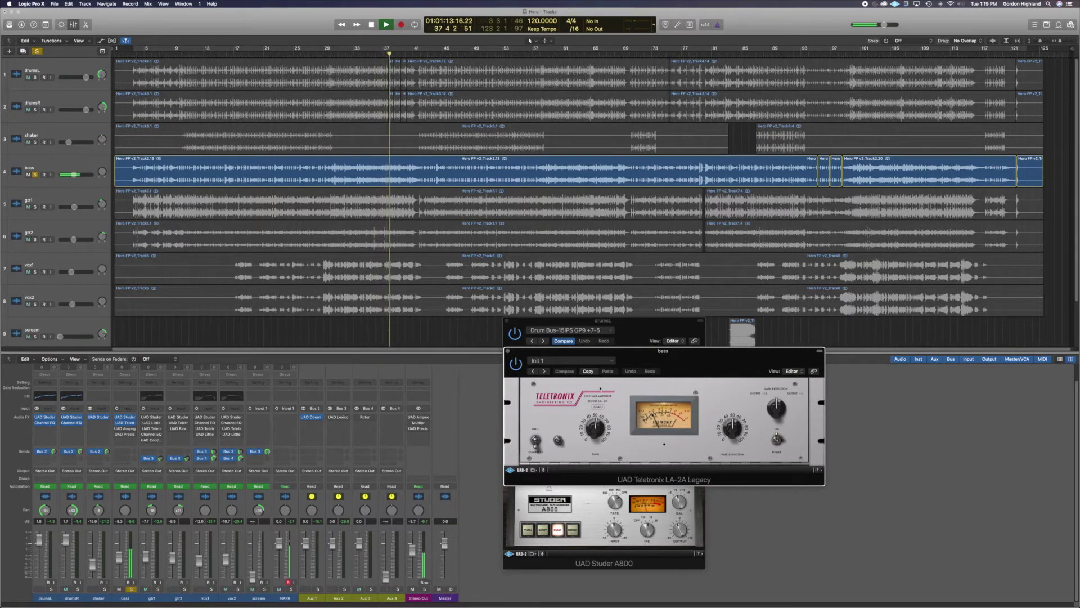
Enable and open the UAD Ampeg SVT3Pro on the bass channel, clear of the tracks, and look through its factory presets.
left_click(508, 351)
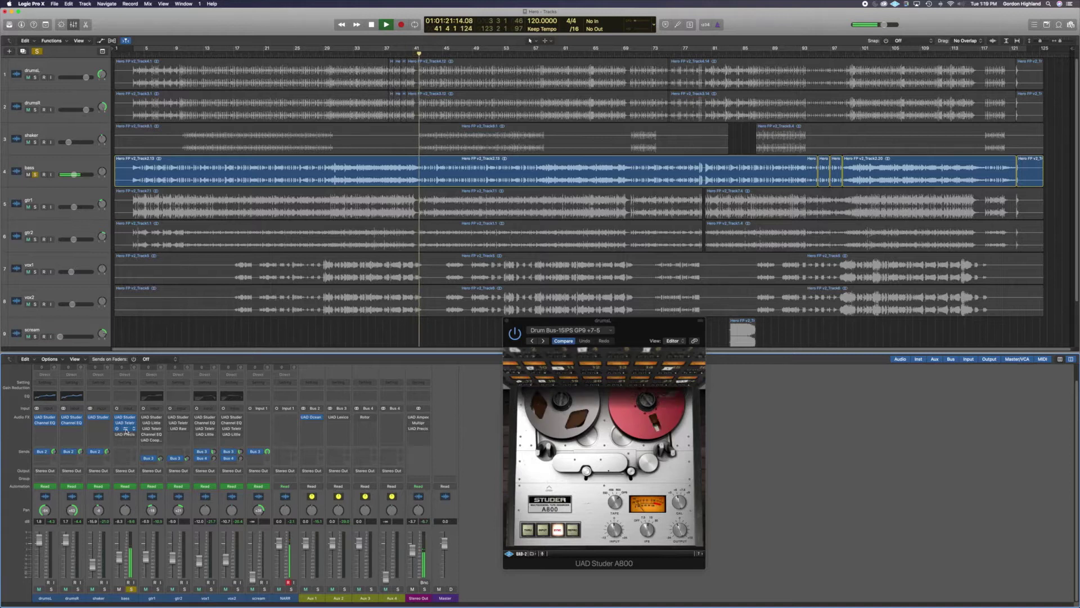
left_click(126, 429)
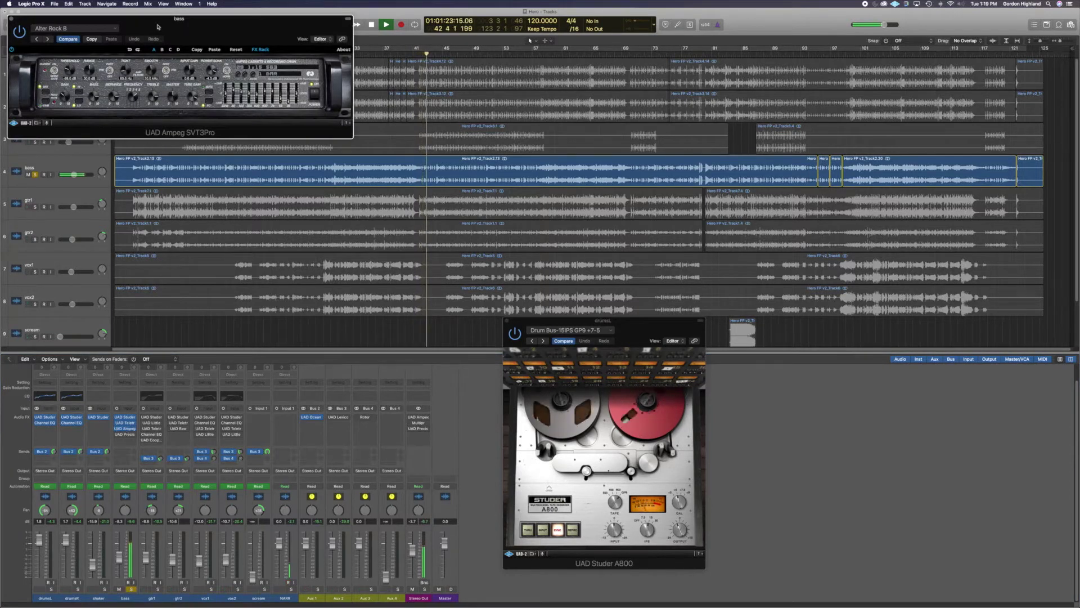
left_click_drag(157, 27, 372, 347)
left_click(327, 351)
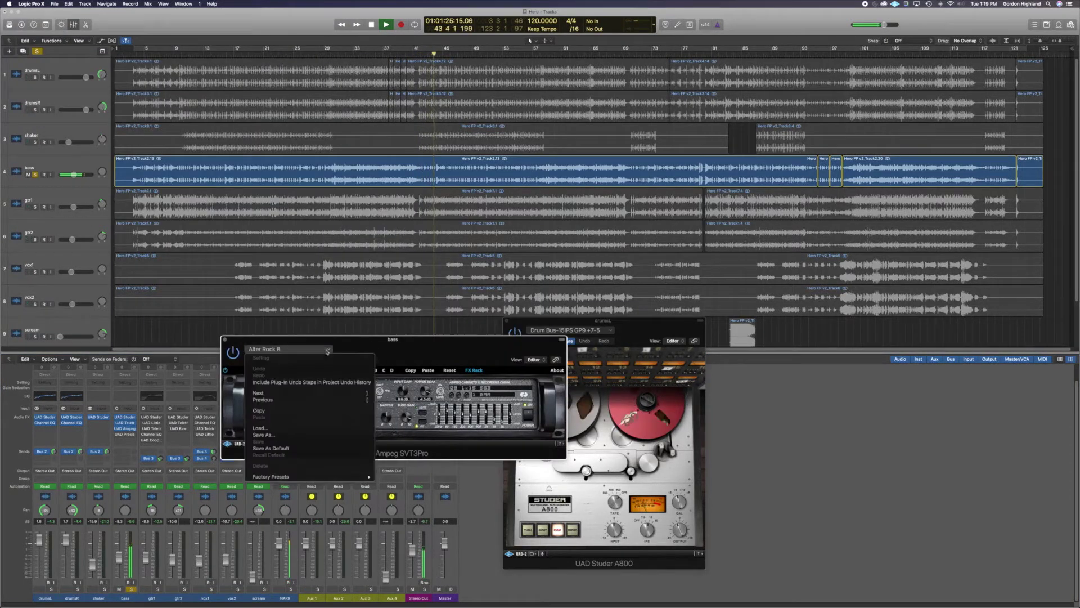
mouse_move(337, 476)
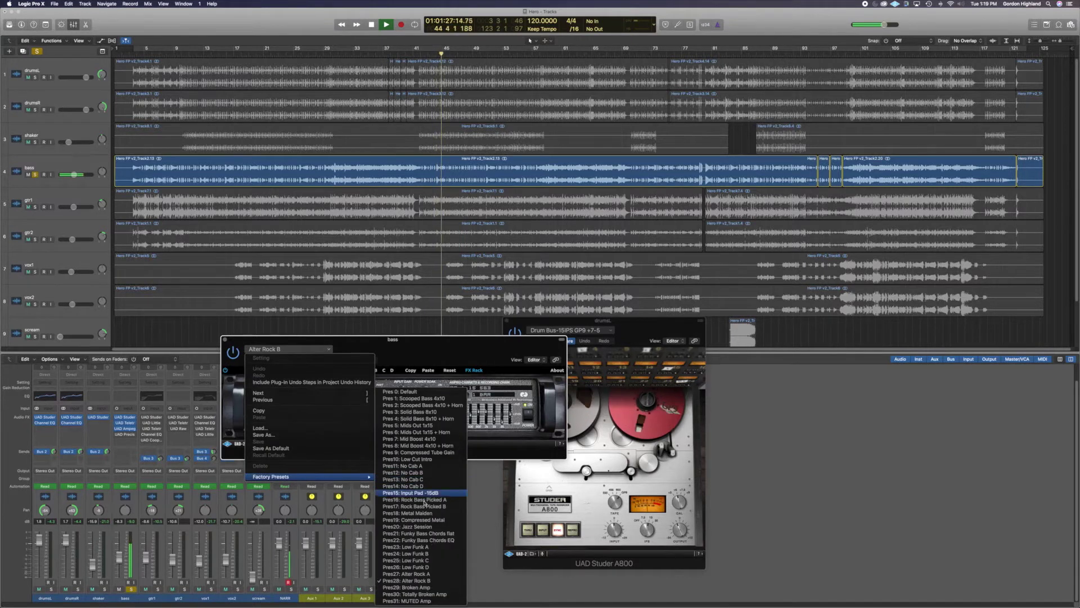
left_click(496, 342)
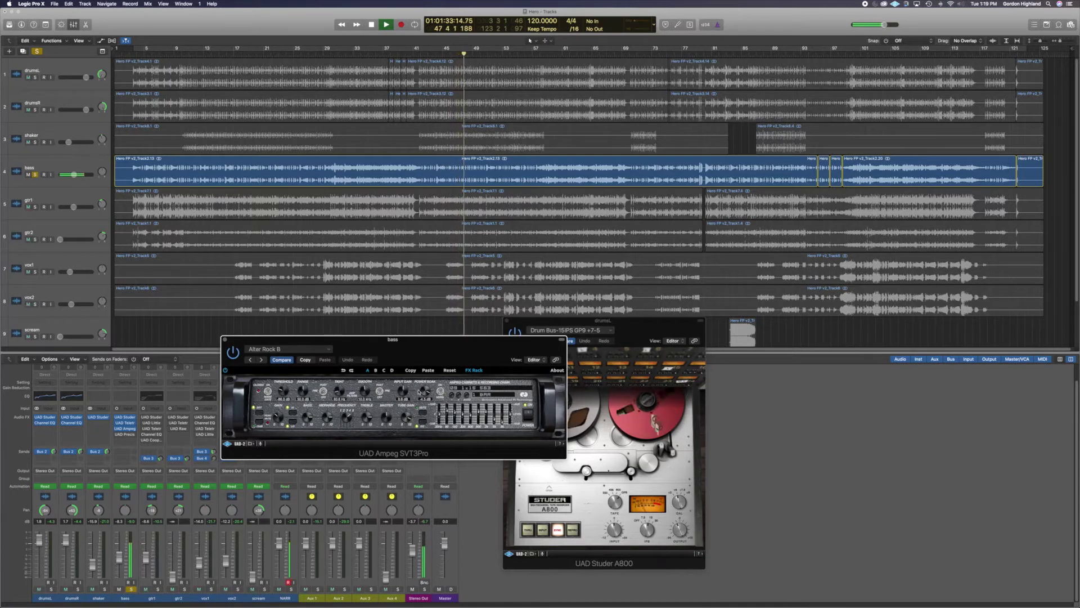
Adjust the gain and power soak knobs on the bass amp slightly, finishing with the plug-in window closed.
mouse_move(280, 416)
left_mouse_down()
mouse_move(278, 370)
mouse_move(280, 411)
left_mouse_up()
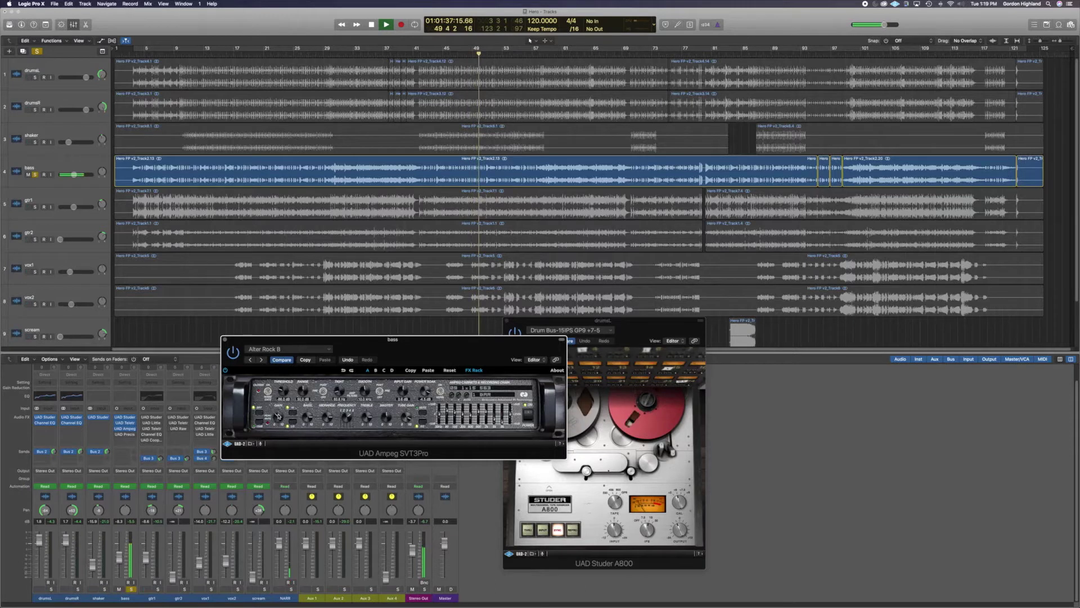
mouse_move(423, 390)
left_mouse_down()
mouse_move(417, 433)
mouse_move(423, 389)
left_mouse_up()
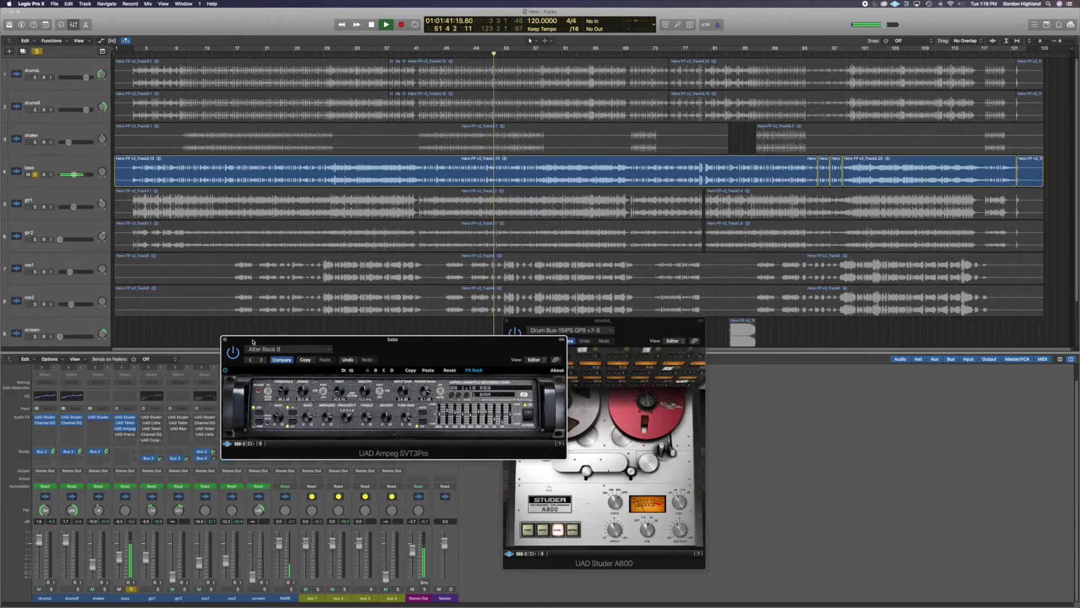
left_click(225, 339)
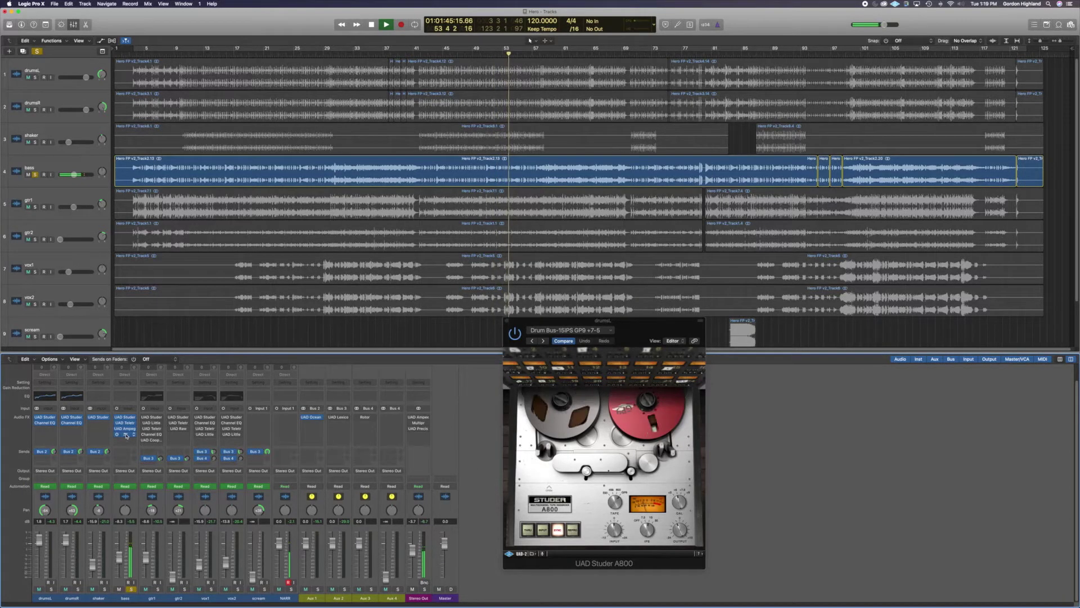
Enable and open UAD Precision Delay Mod on the bass channel, and audition the bass with both drum channels and the shaker soloed.
left_click(126, 434)
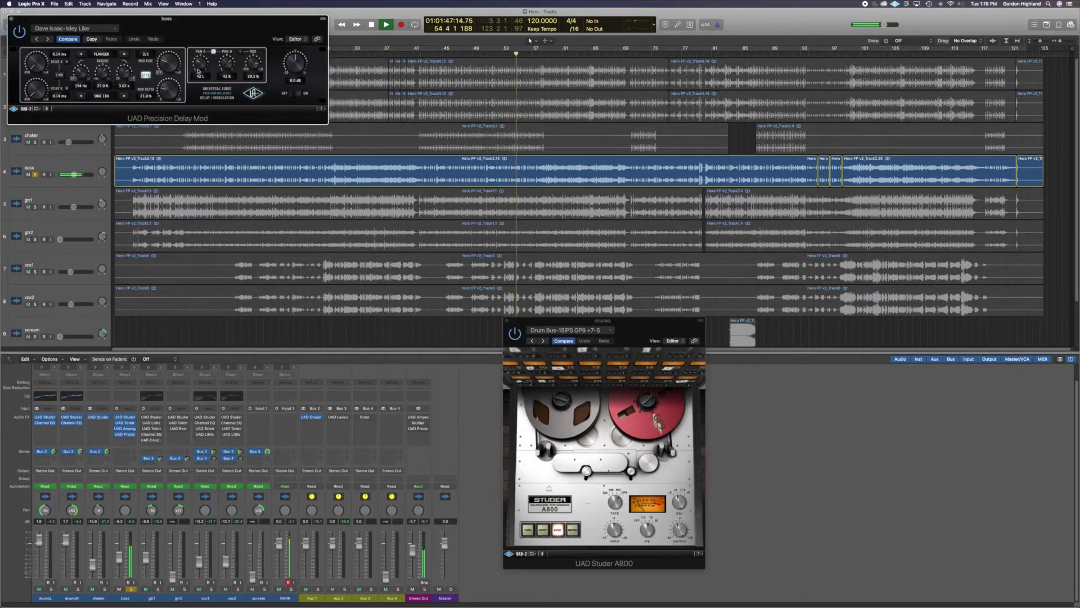
left_click_drag(198, 22, 661, 411)
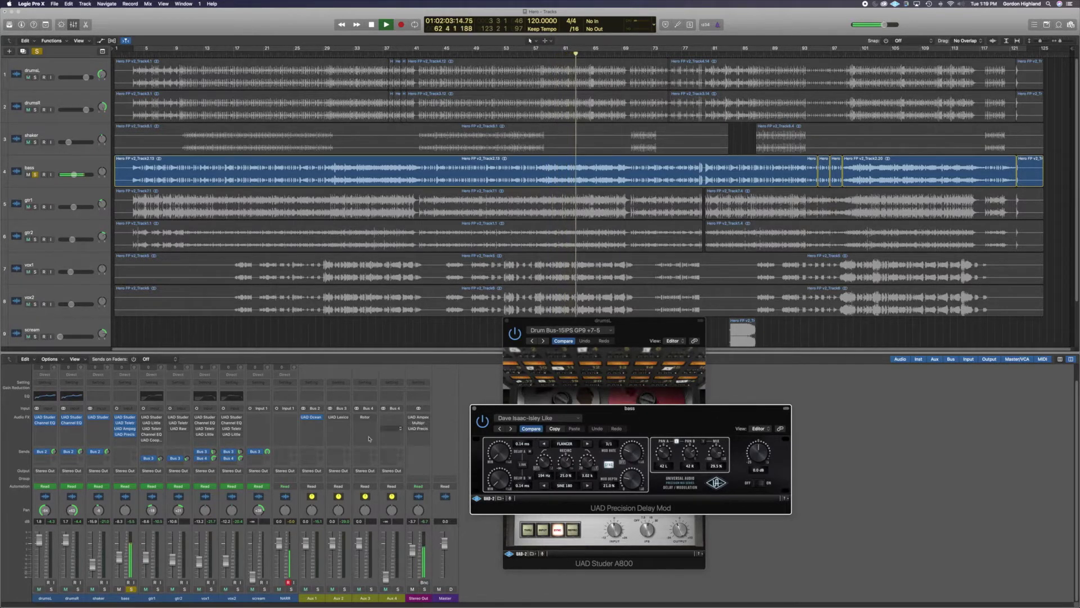
left_click(51, 589)
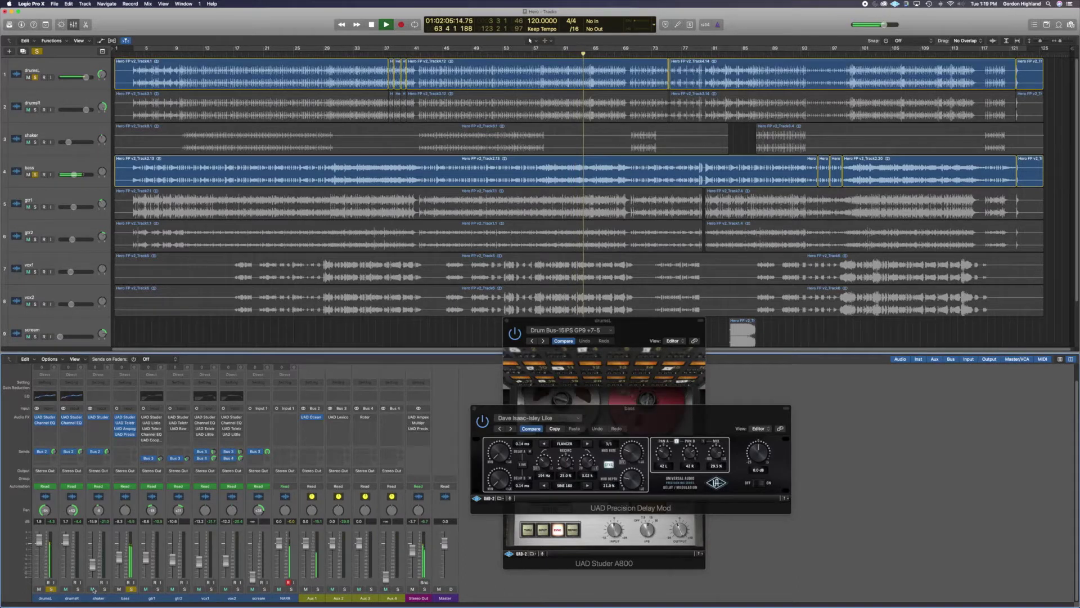
left_click(105, 589)
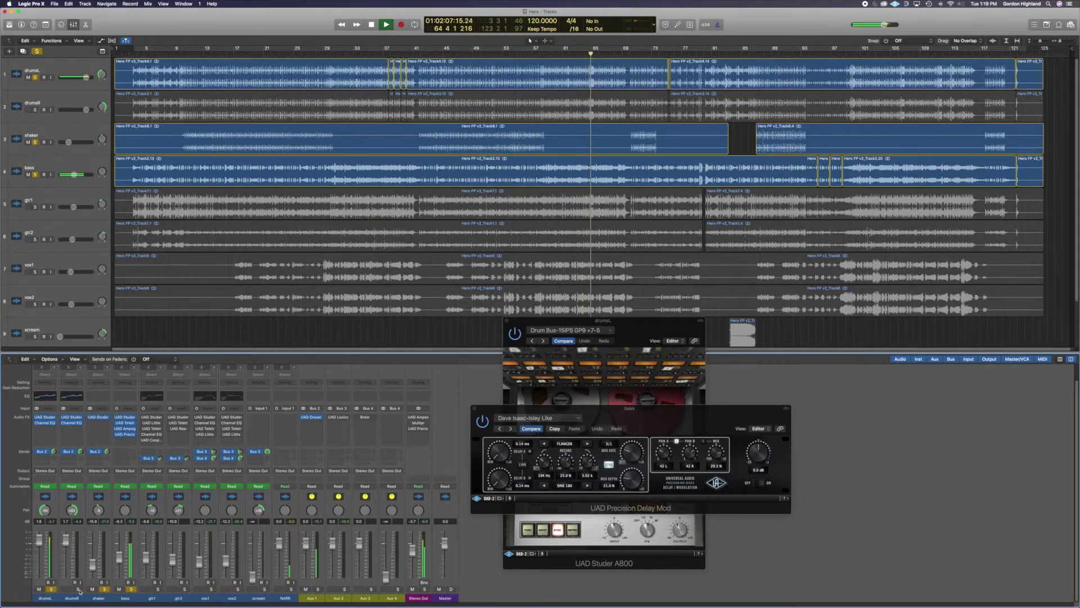
left_click(78, 589)
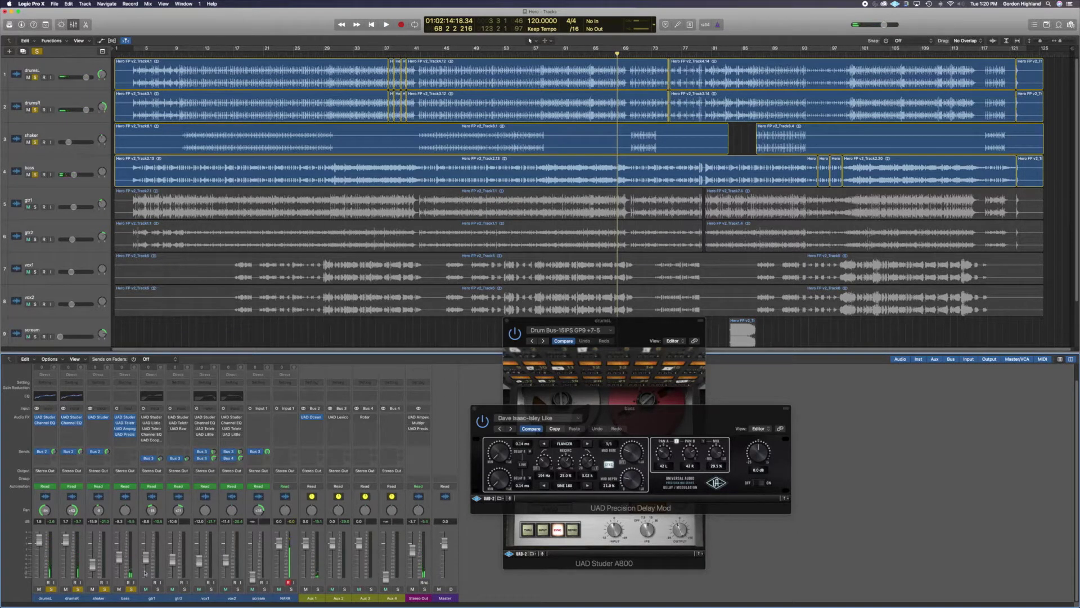
Clear the drum, shaker and bass solos, and play gtr1 soloed from bar 9 with the Precision Delay Mod window closed.
left_click(131, 589)
left_click(103, 589)
left_click(77, 589)
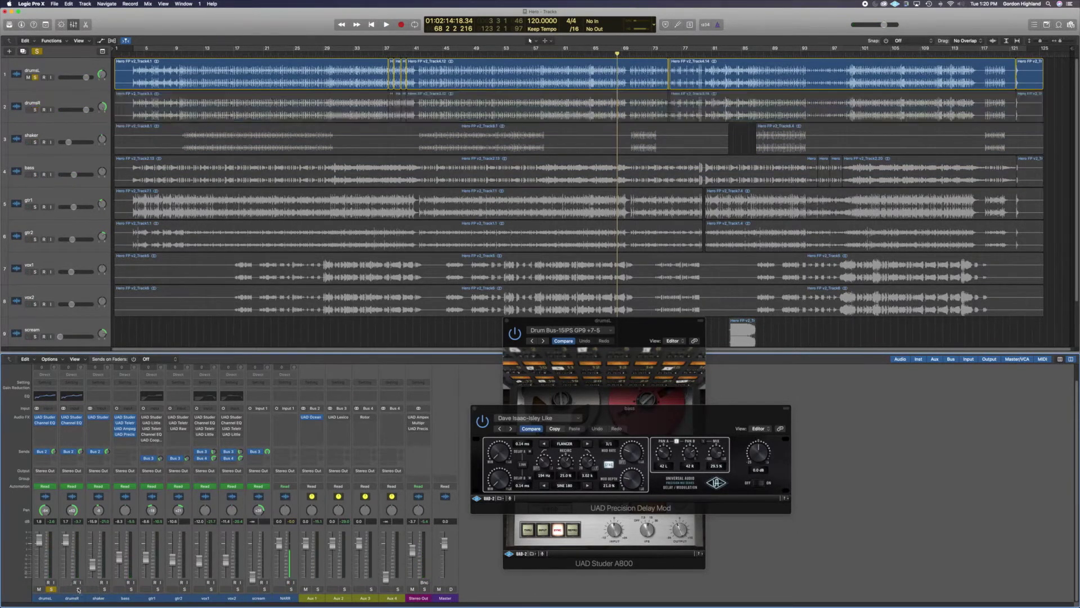
left_click(52, 589)
left_click(158, 589)
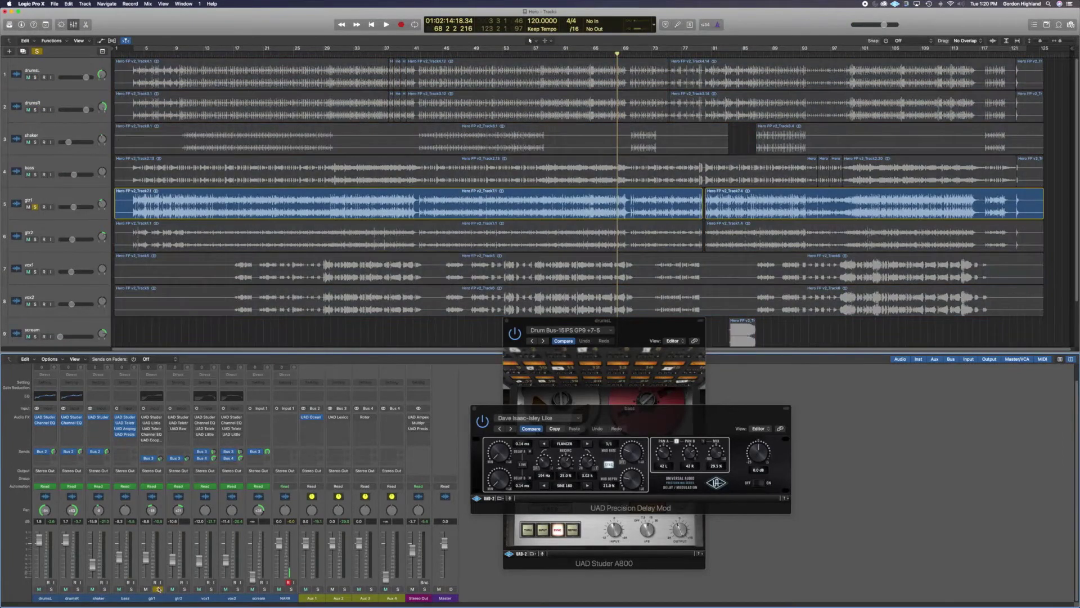
left_click(175, 53)
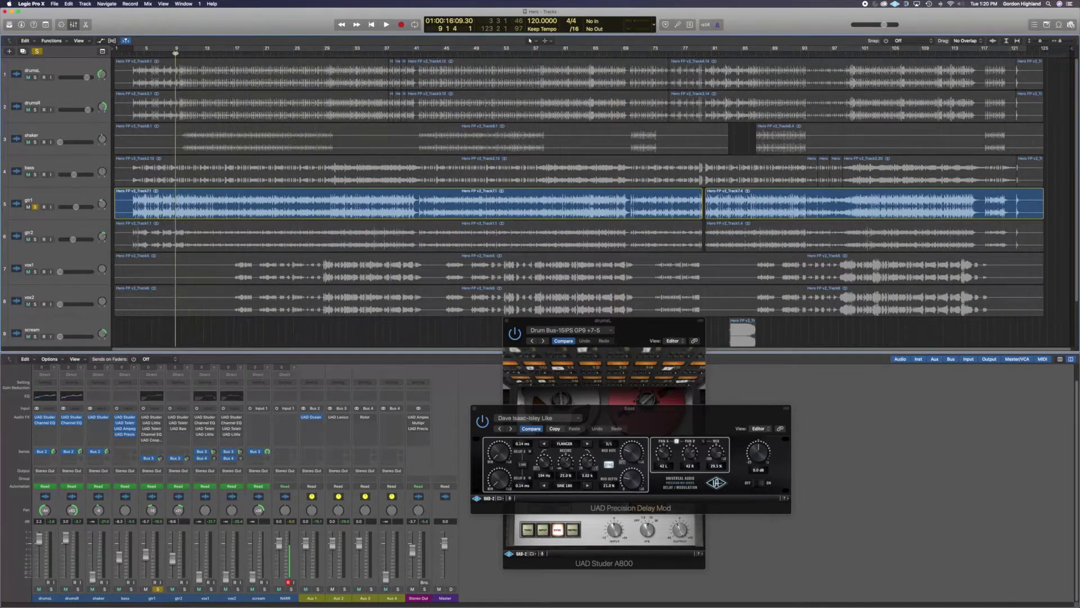
key("space")
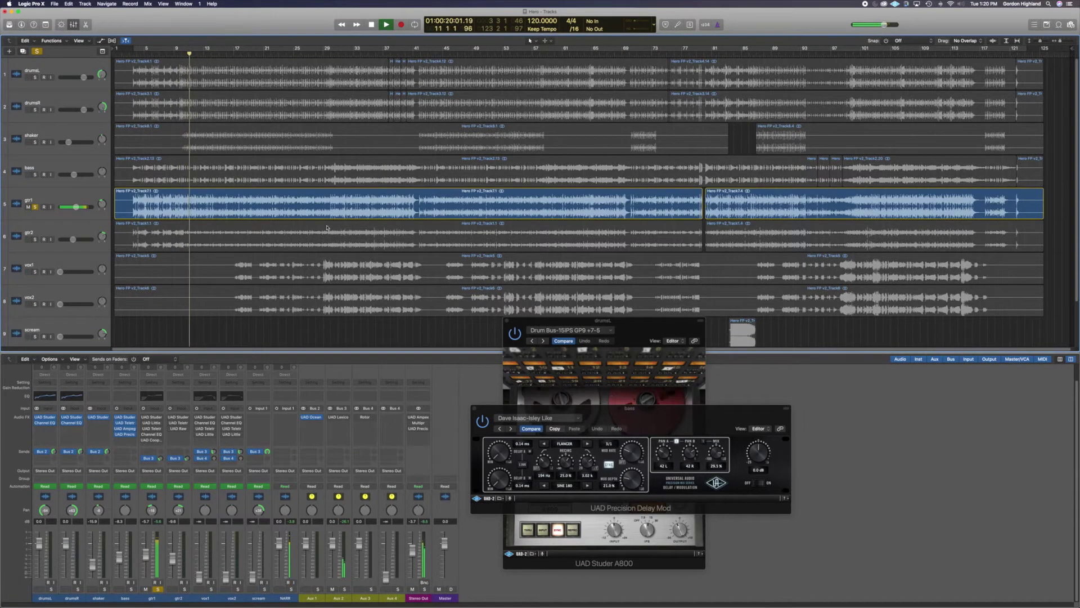
left_click(474, 409)
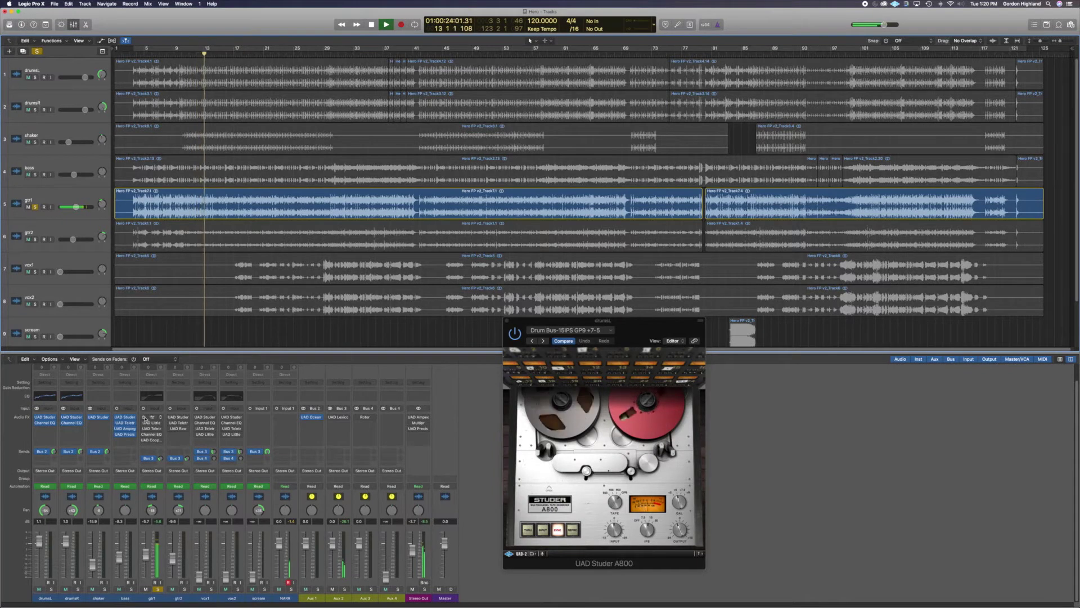
Enable the Studer A800 and UAD Little Labs IBP on gtr1, with the IBP window open beside the mixer channels.
left_click(144, 417)
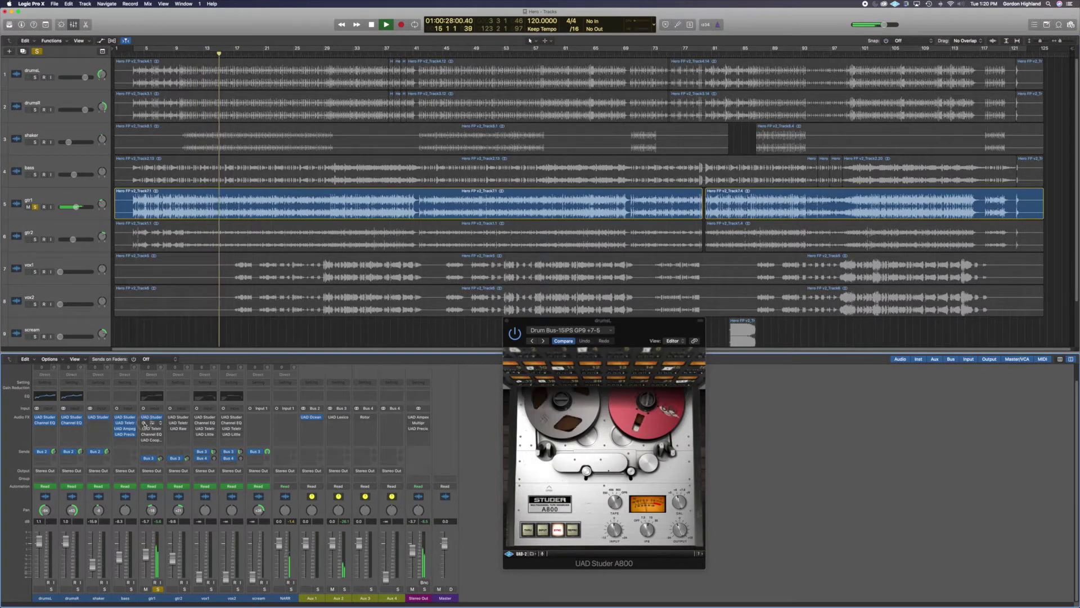
left_click(152, 423)
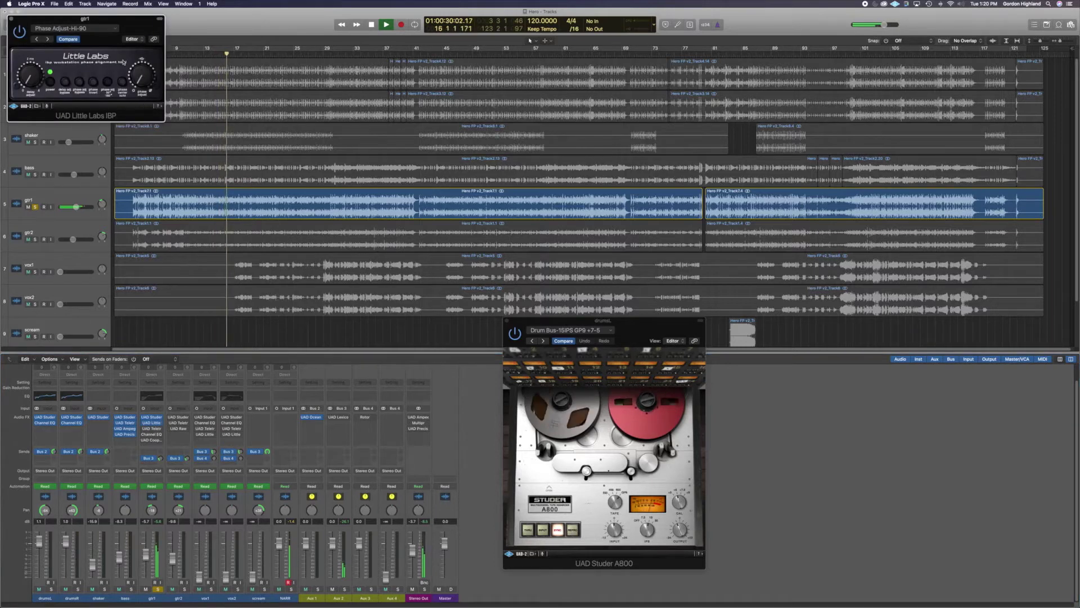
left_click_drag(113, 21, 578, 424)
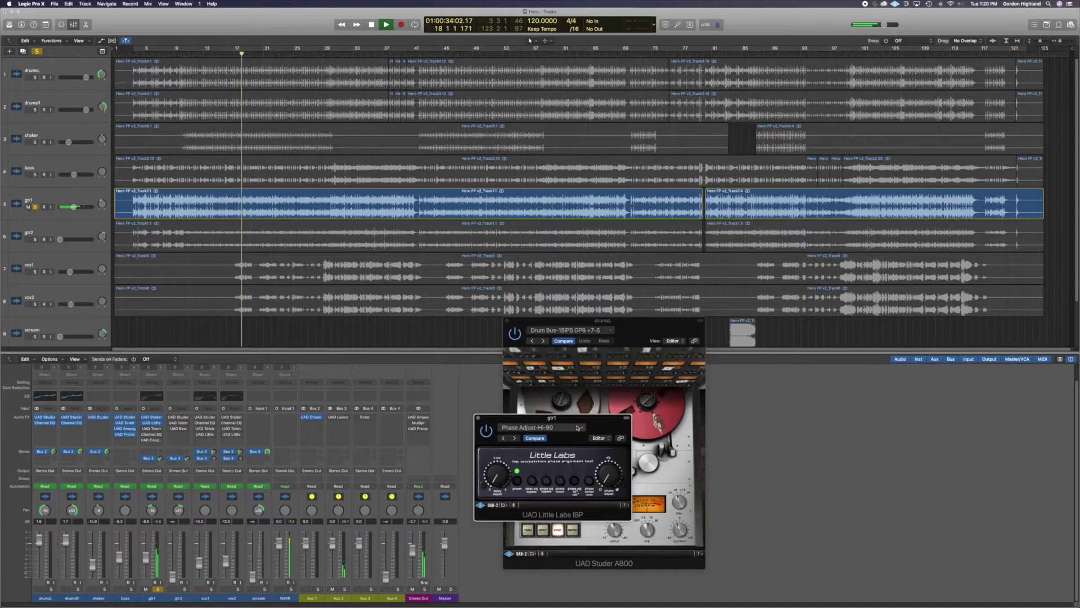
Compare the Little Labs IBP factory preset Phase Adjust-Hi-180 with Phase Adjust-Hi-90, finishing on Hi-90 with the window closed.
left_click(579, 426)
mouse_move(567, 557)
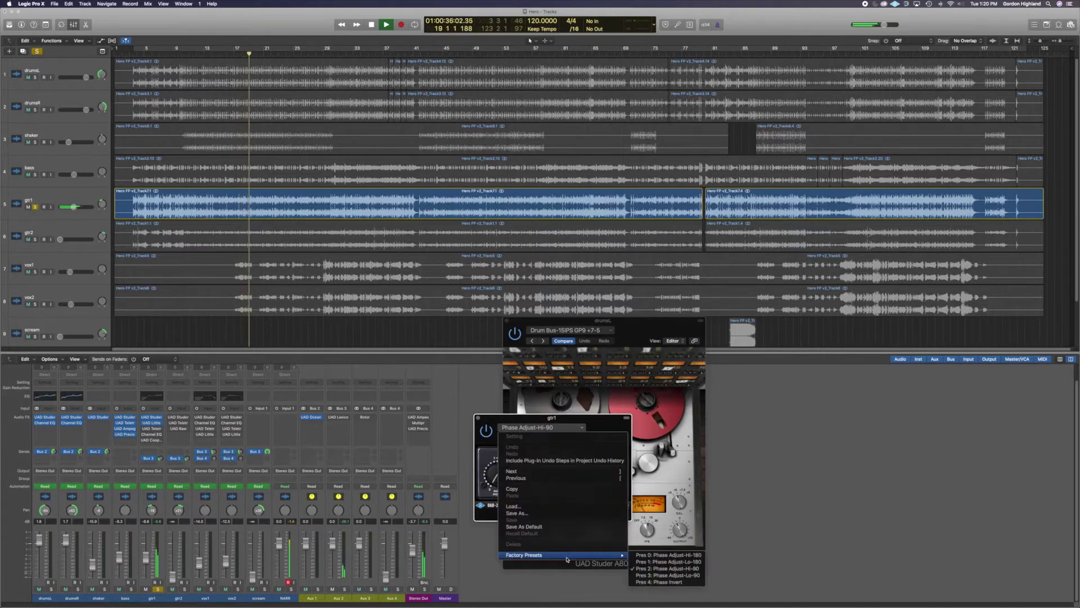
left_click(650, 556)
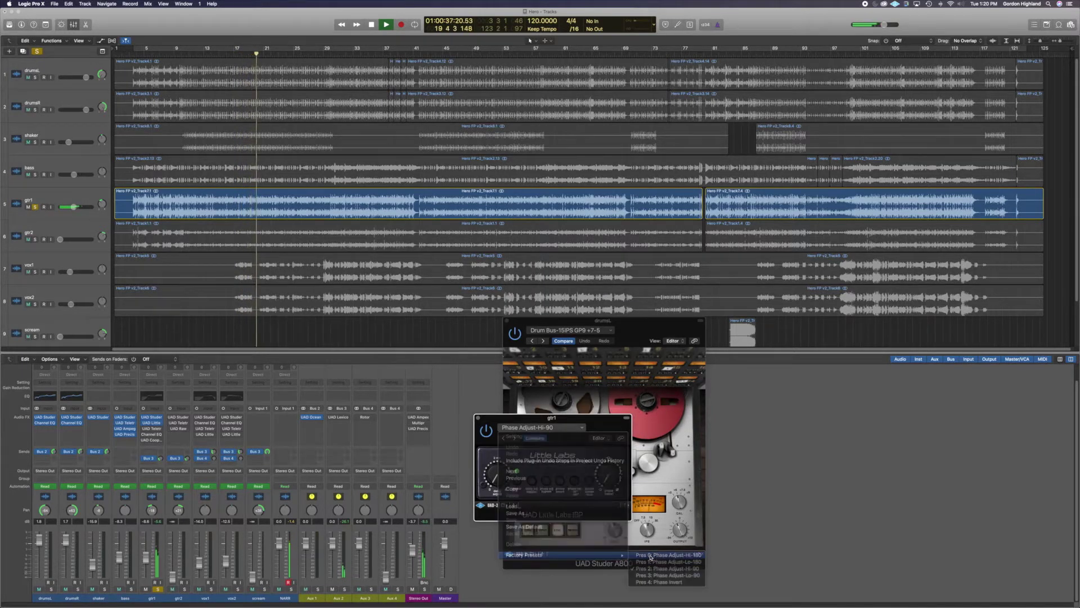
left_click(563, 427)
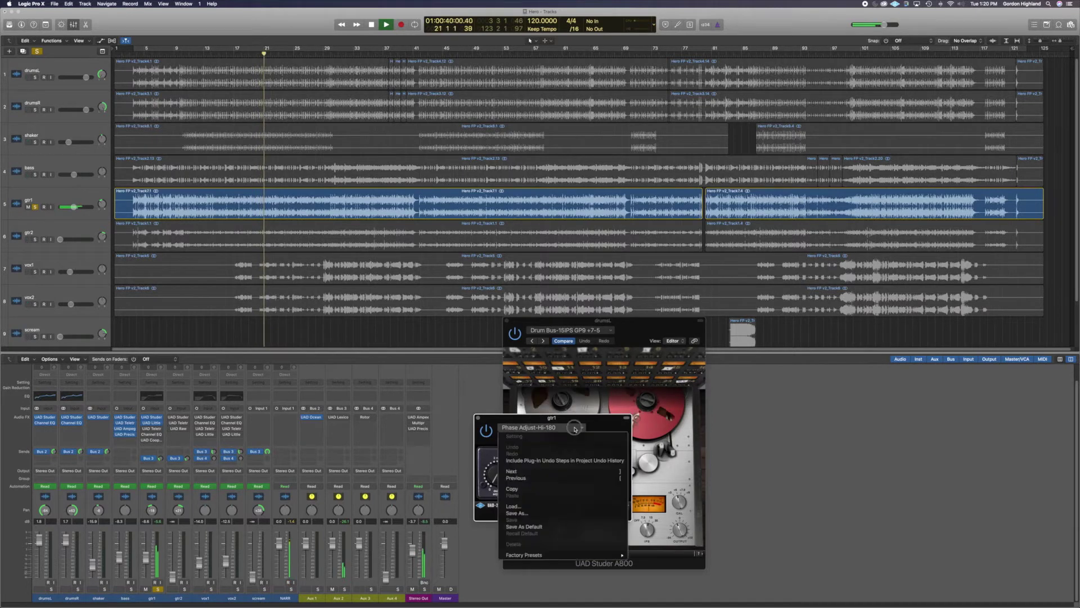
mouse_move(568, 554)
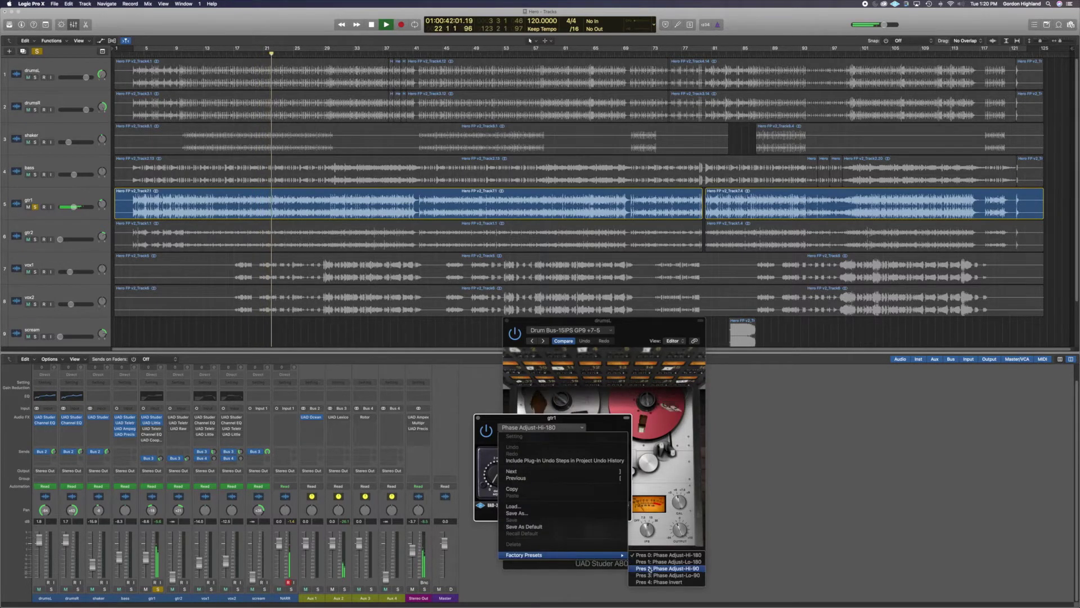
left_click(650, 569)
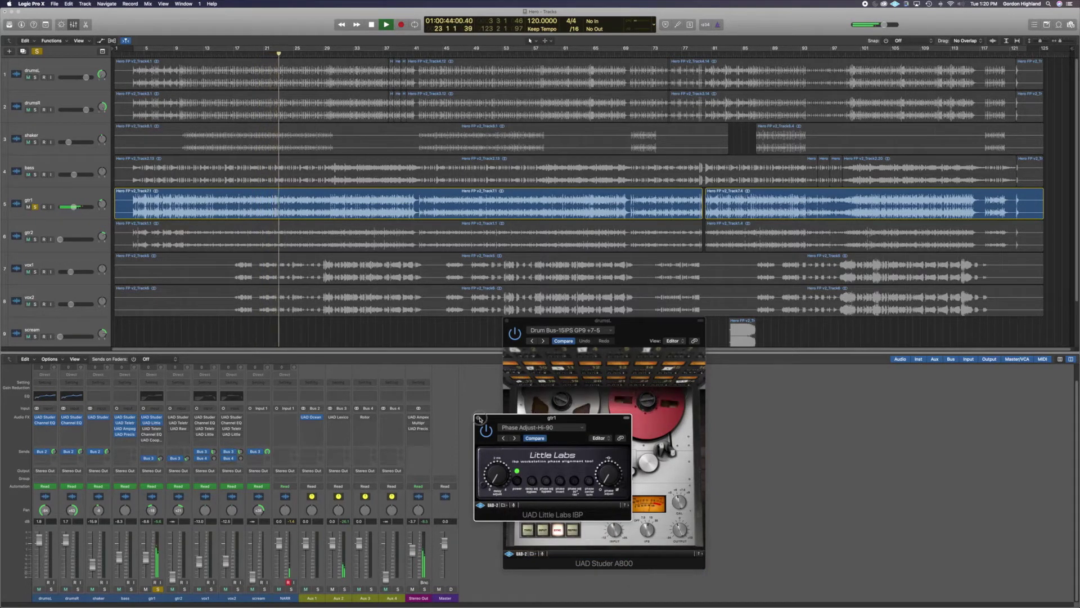
left_click(479, 419)
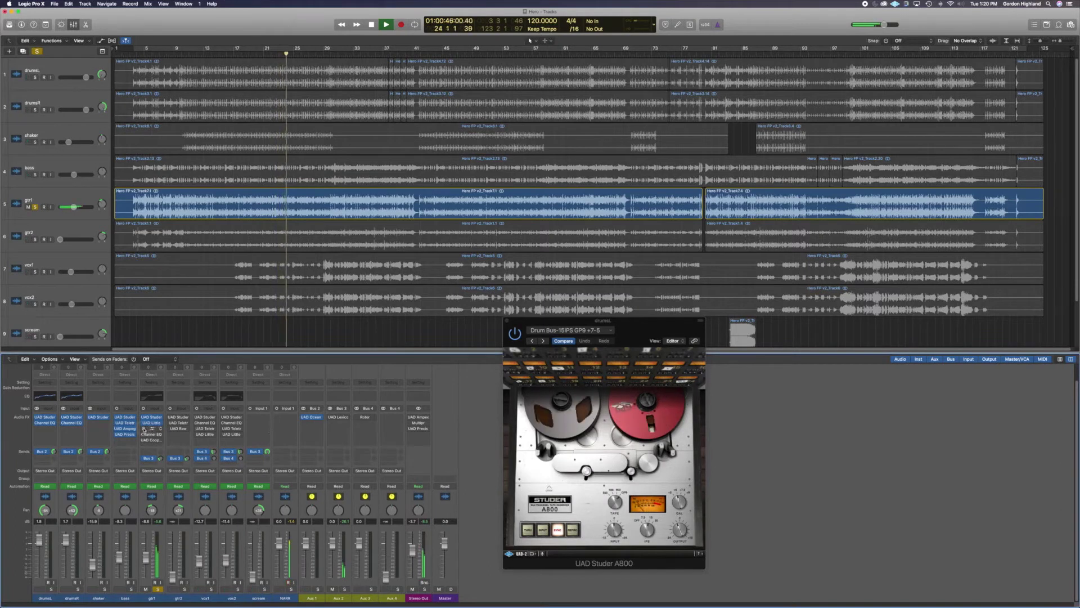
Enable the UAD Teletronix LA-2A Legacy and Channel EQ on gtr1, and check each one's settings before closing its window.
left_click(151, 429)
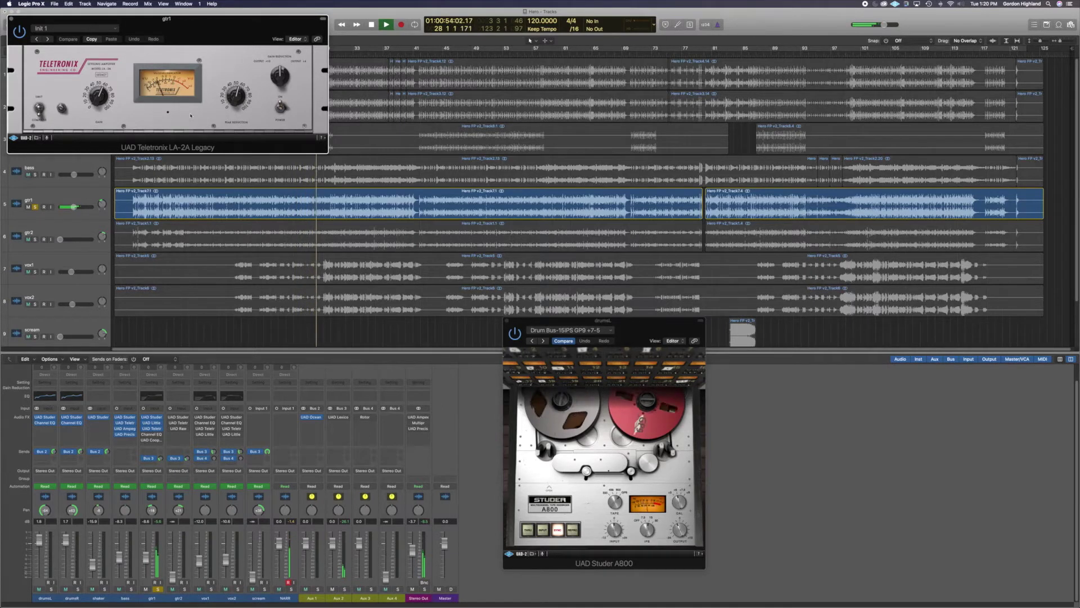
left_click(12, 19)
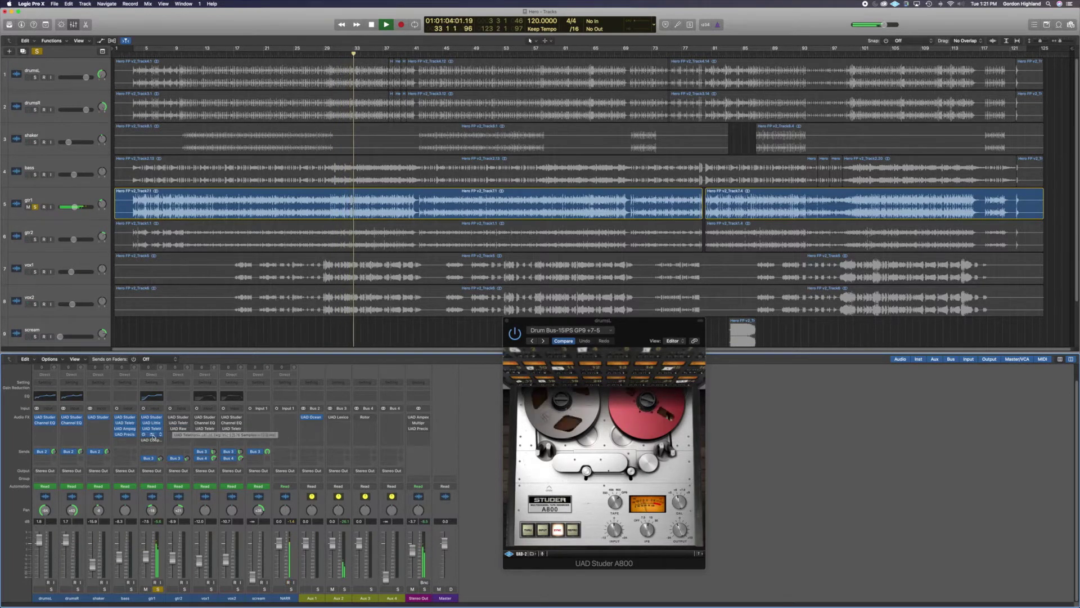
left_click(151, 434)
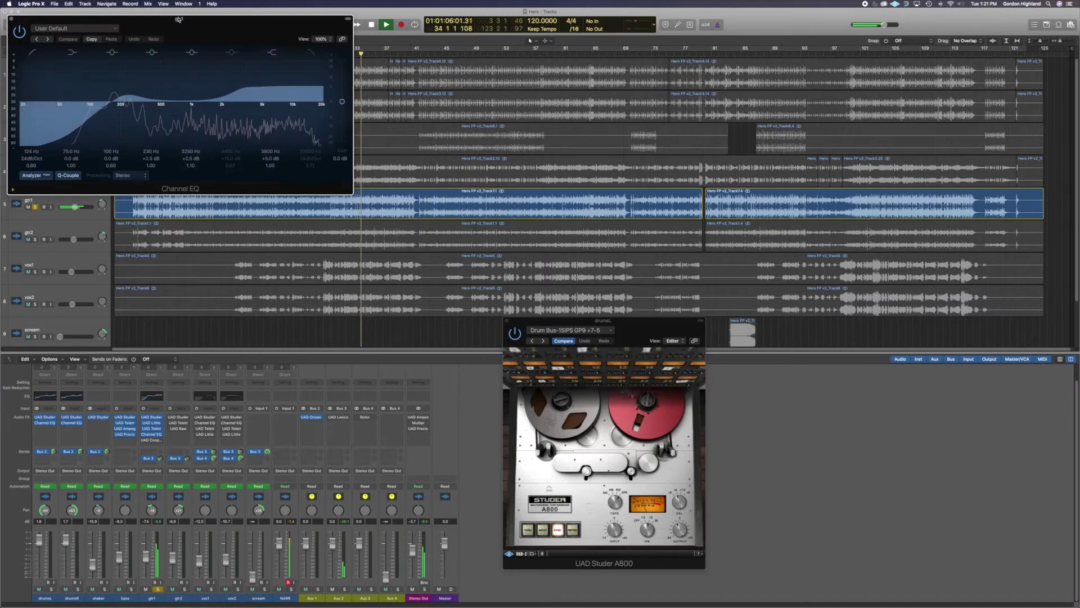
left_click_drag(163, 54, 395, 226)
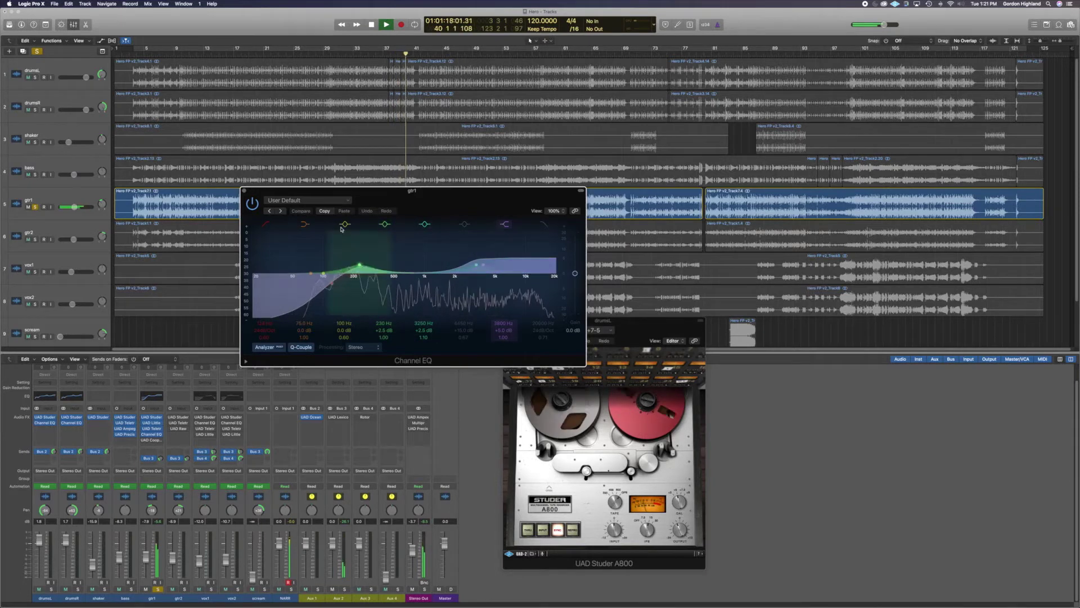
left_click(245, 192)
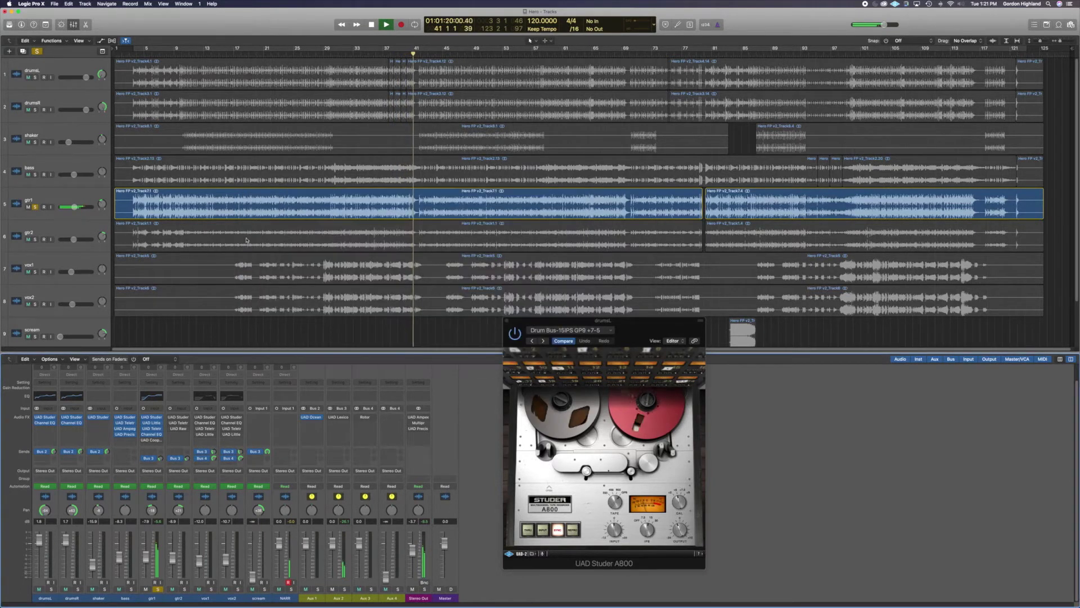
Replay gtr1 from around bar 32, and show the tracks' volume automation with gtr1's UAD Cooper Time Cube open.
left_click(347, 54)
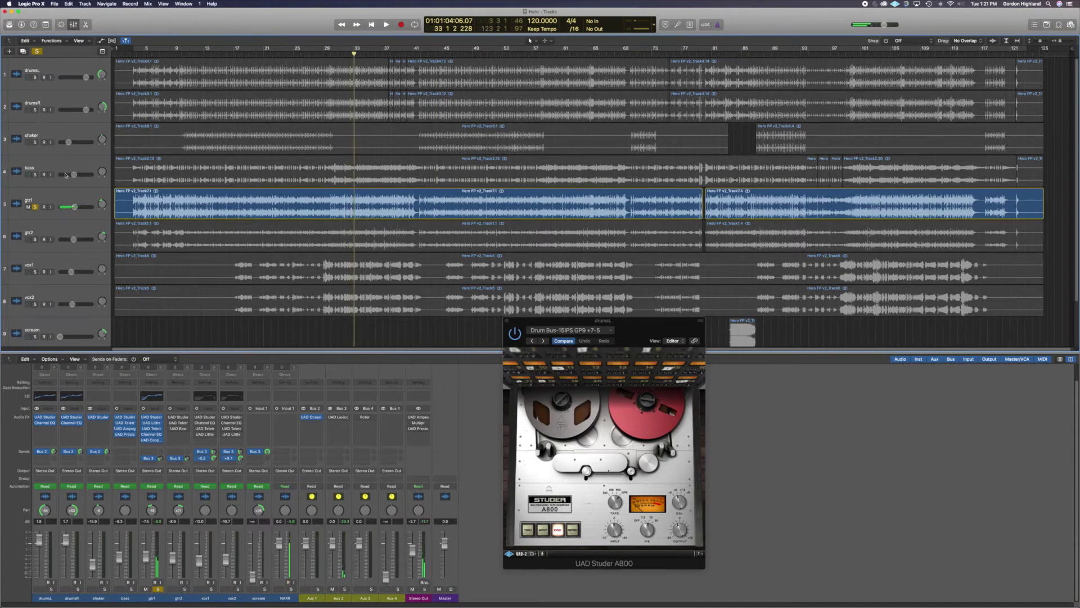
key("a")
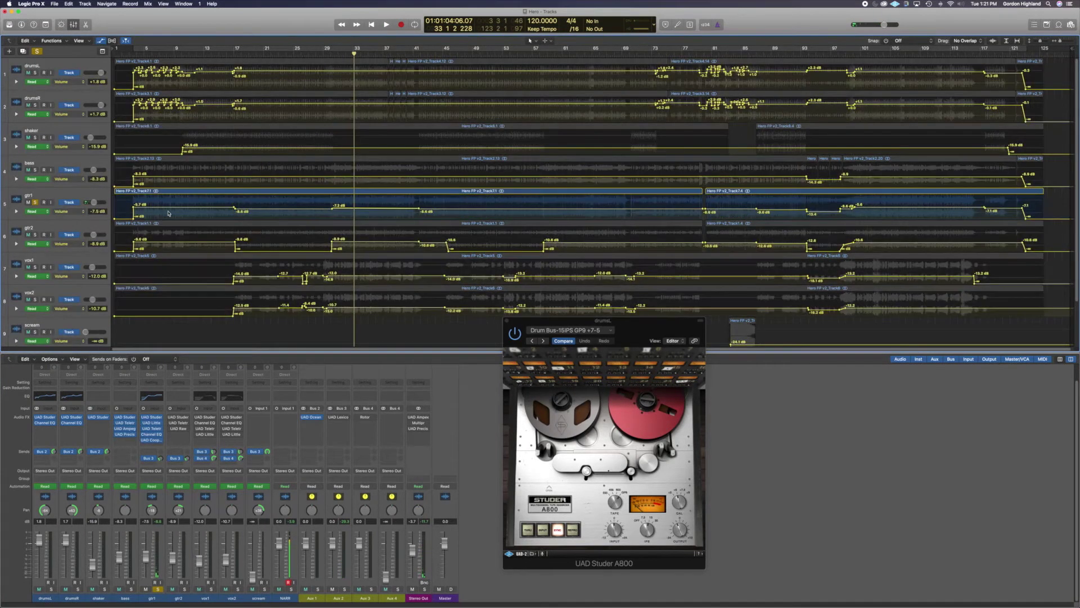
left_click(153, 437)
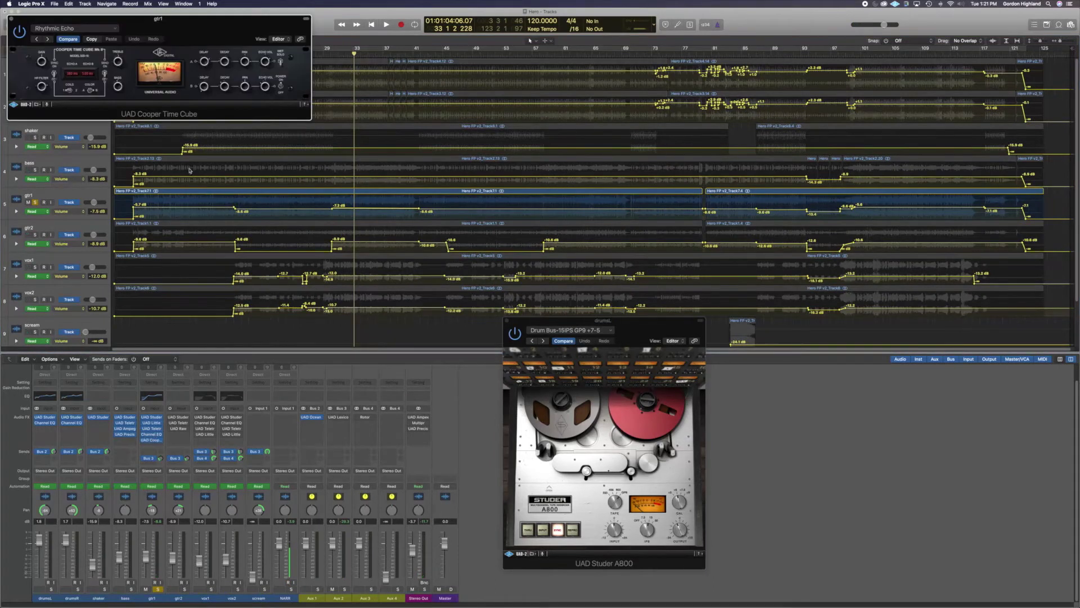
Place gtr1's UAD Cooper Time Cube window over the Studer window, and show gtr1's Cooper Send automation during playback.
left_click_drag(193, 23, 670, 436)
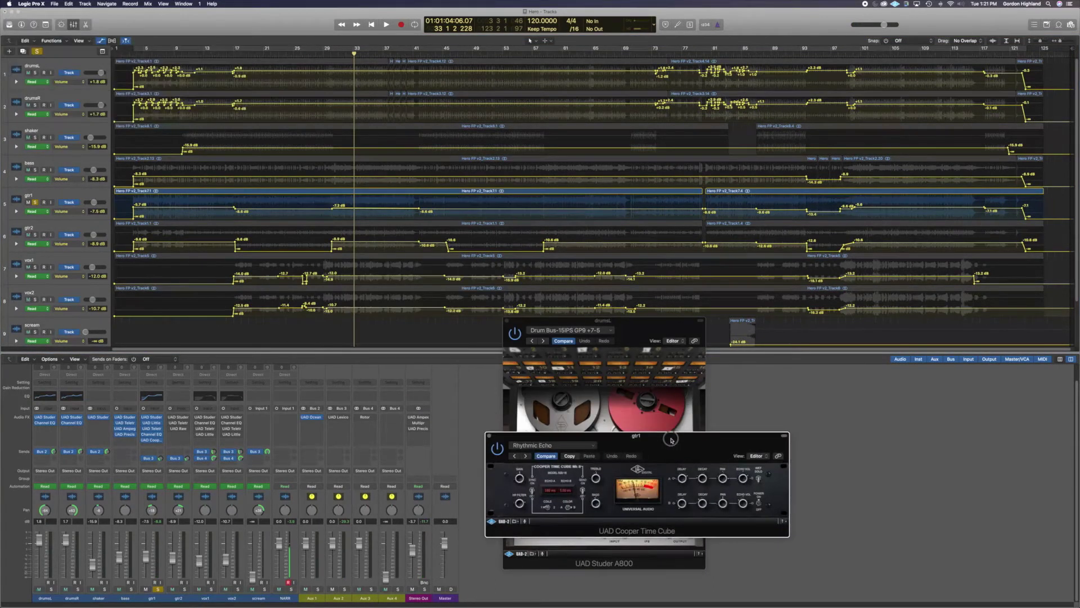
key("space")
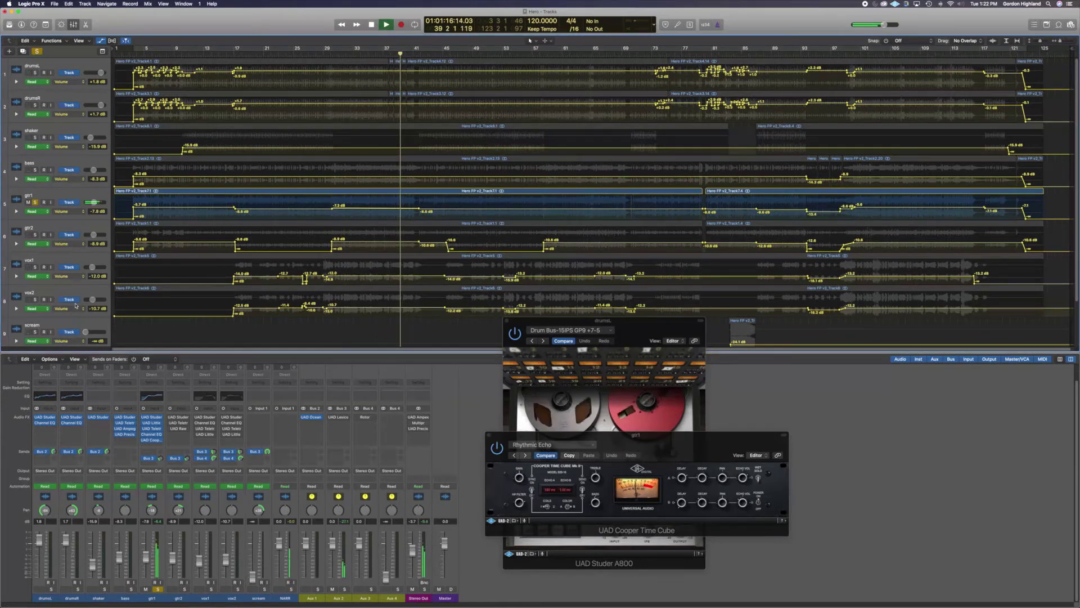
left_click(75, 211)
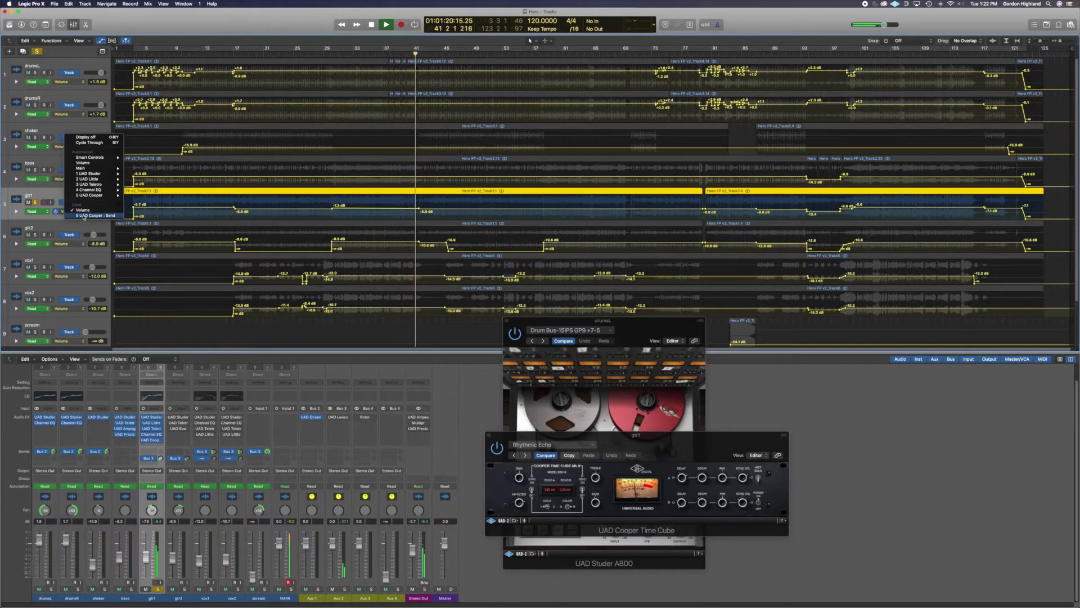
left_click(81, 215)
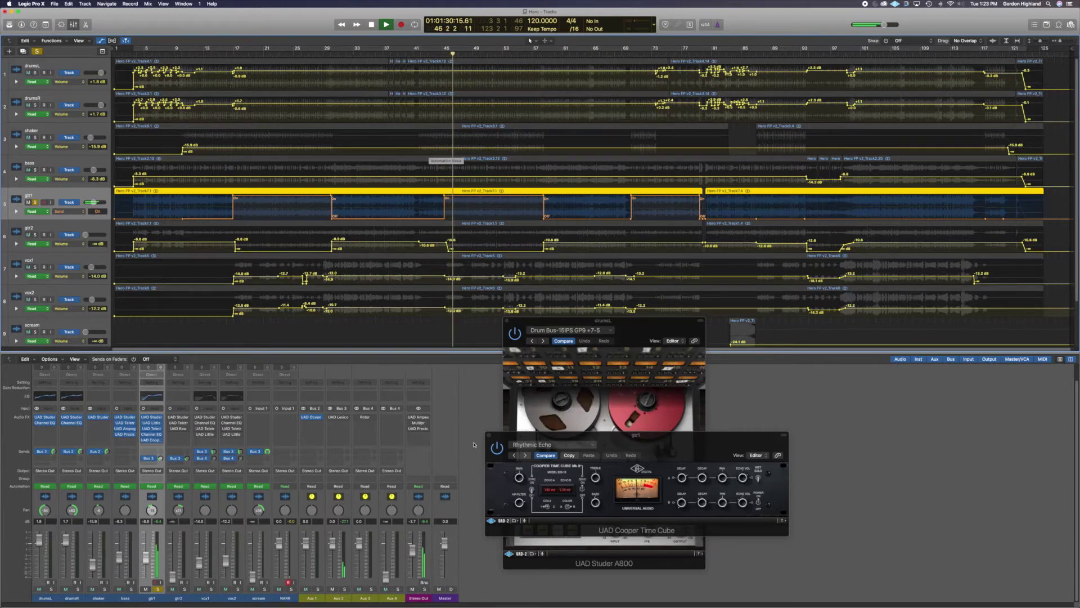
Unsolo gtr1 and mute vox1 and vox2 to hear the instrumental mix, stopping playback around bar 53.
left_click(158, 589)
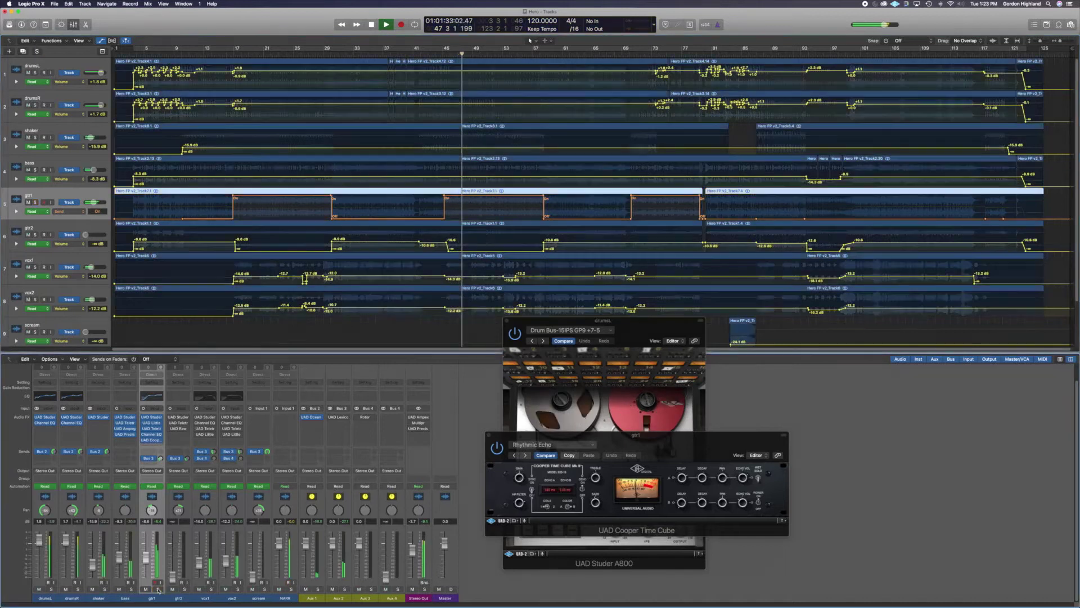
left_click(199, 589)
left_click(226, 589)
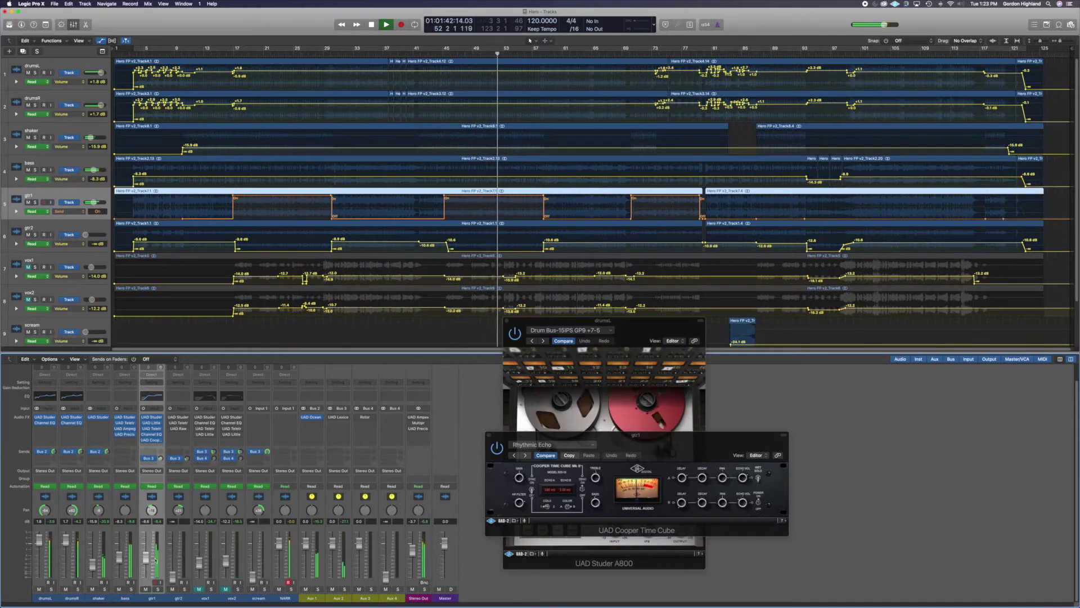
key("space")
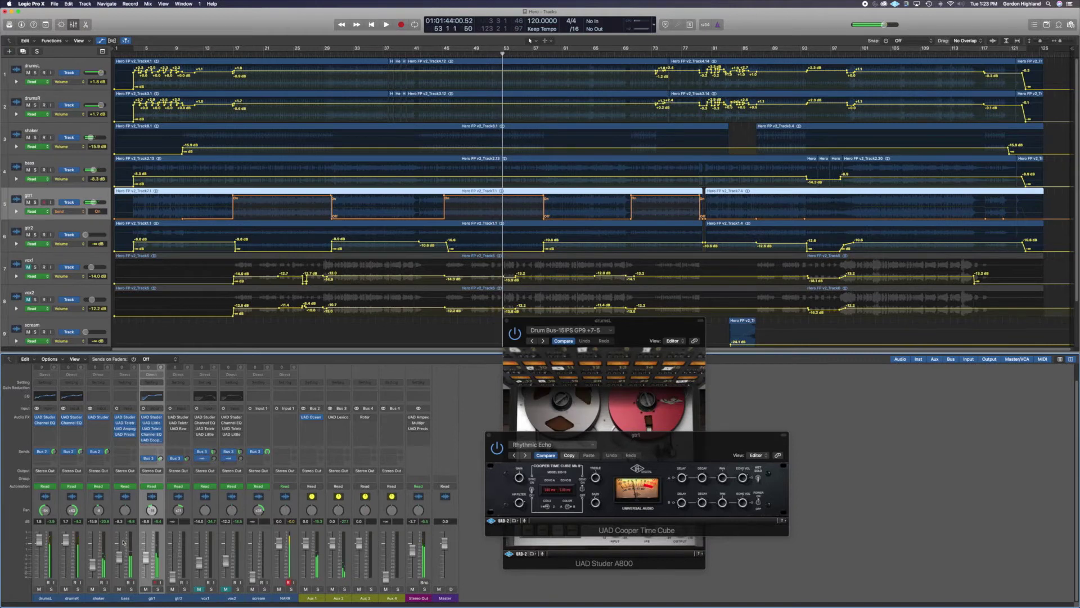
Select and solo gtr2, and play it from near the start of the song.
left_click(66, 229)
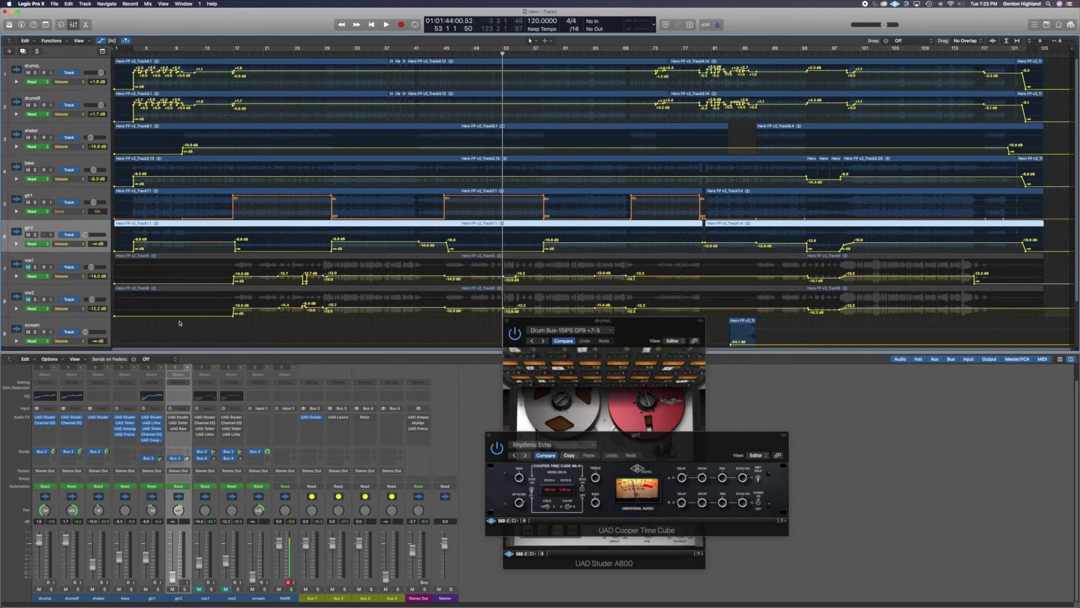
left_click(35, 234)
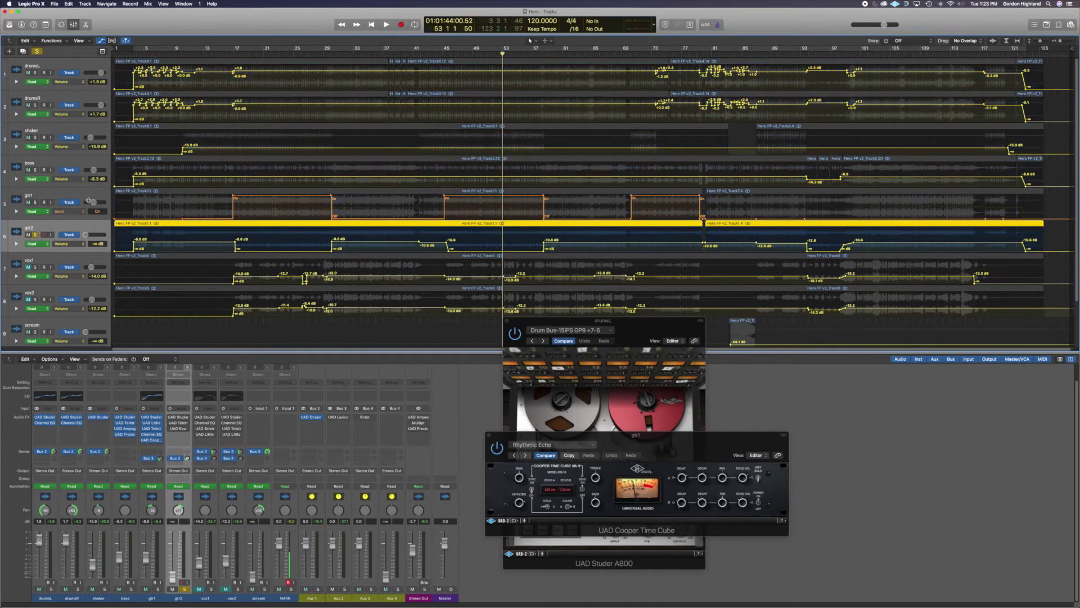
left_click(129, 53)
key("space")
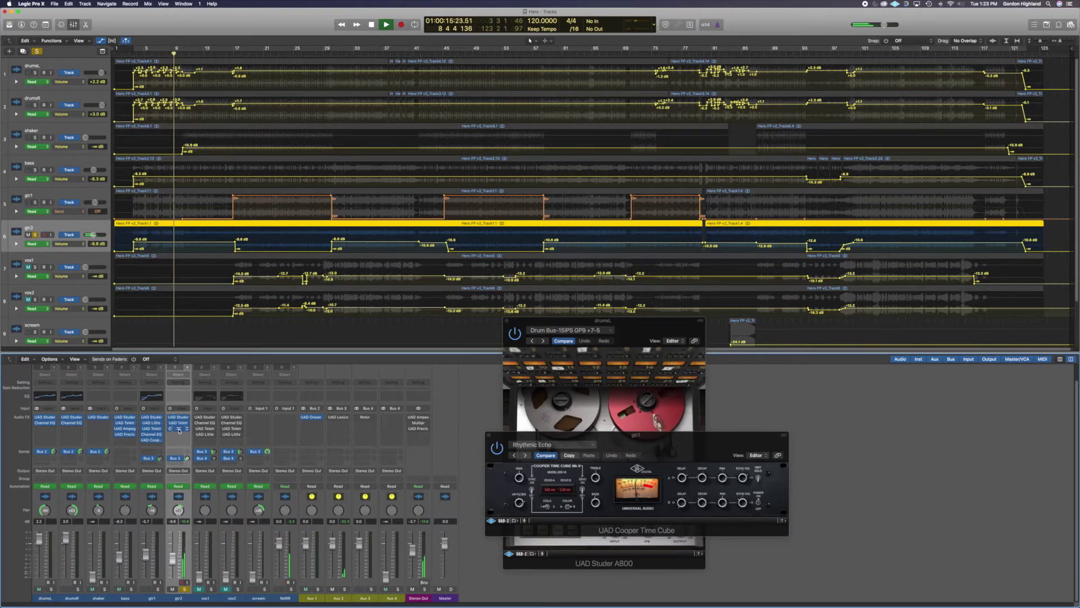
Open UAD Raw on gtr2 beside the other plug-in windows, and look through the track's available automation parameters.
left_click(178, 430)
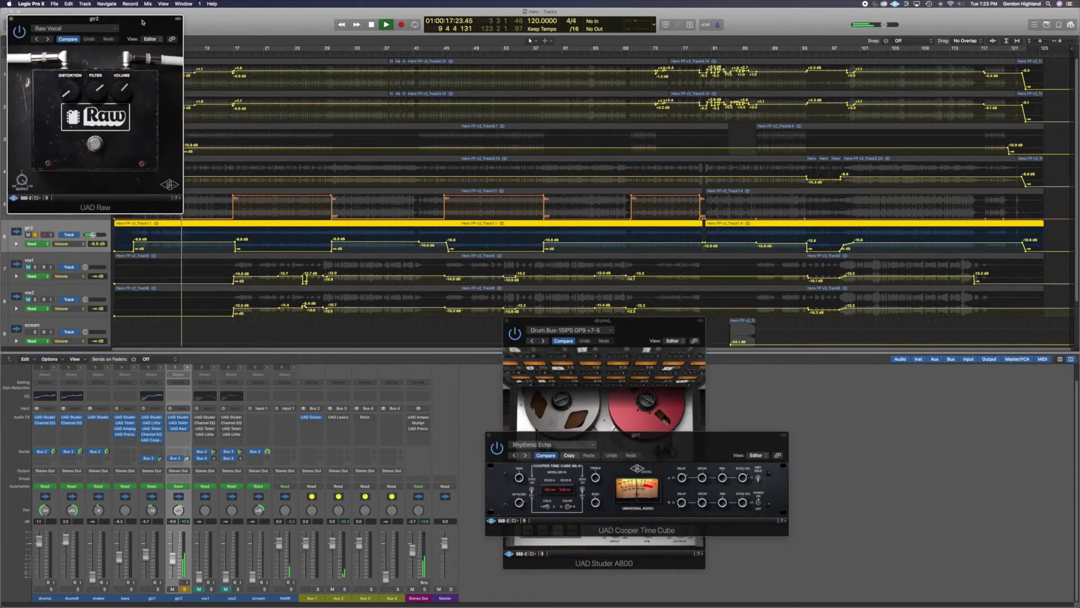
left_click_drag(142, 22, 948, 405)
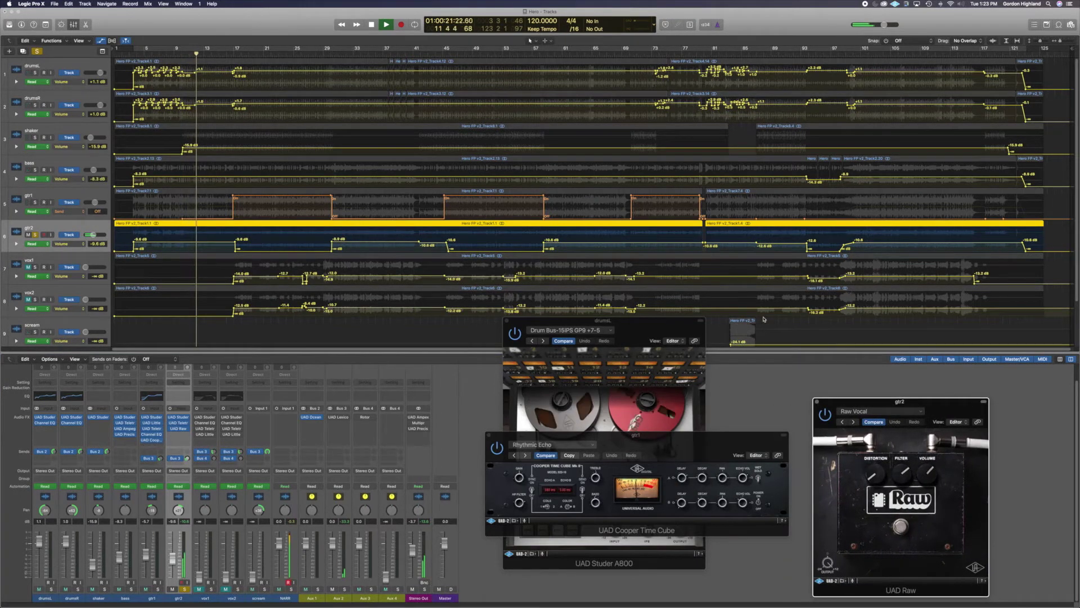
left_click(77, 243)
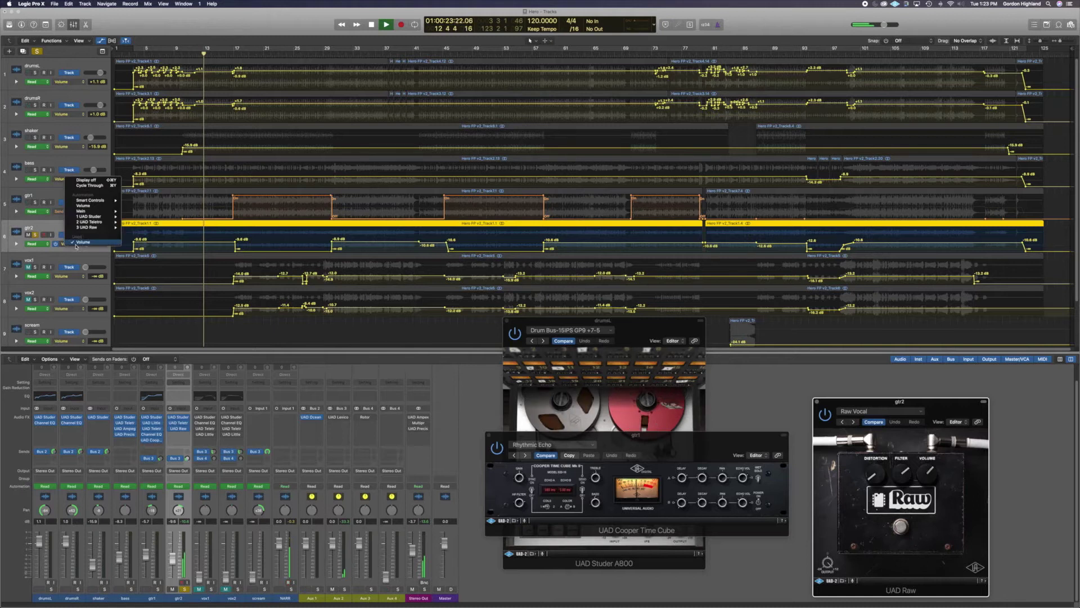
mouse_move(96, 210)
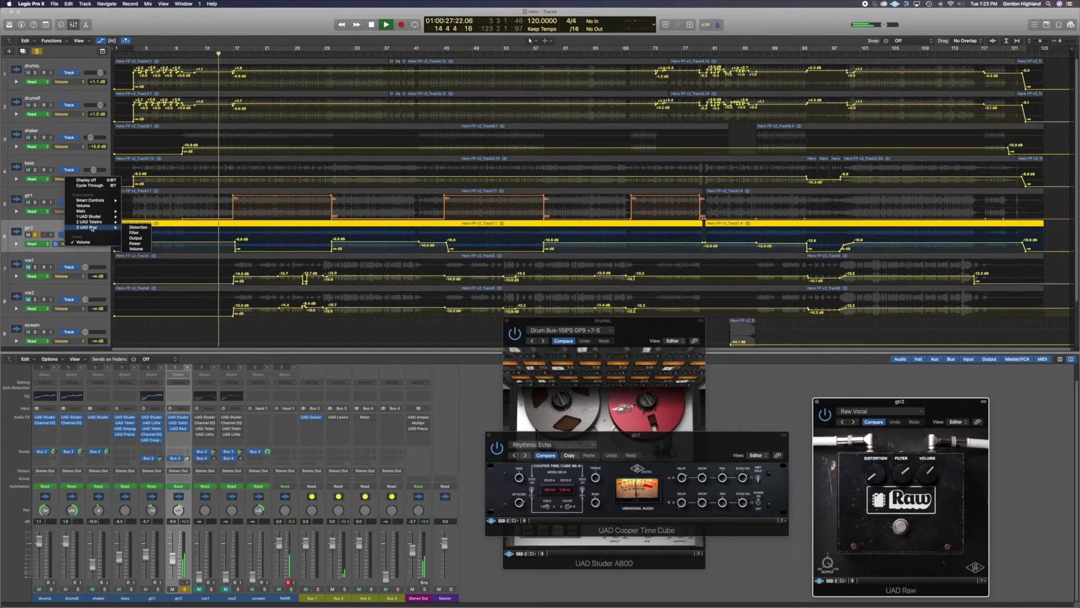
left_click(89, 231)
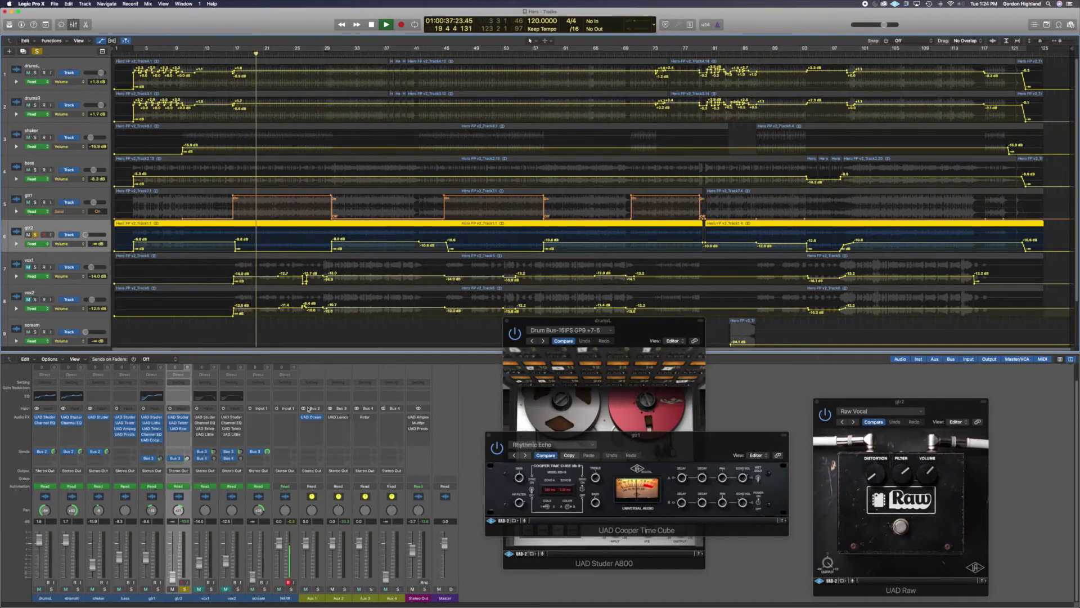
Move the solo from gtr2 to an unmuted vox1, and check vox1's Channel EQ curve before closing its window.
left_click(184, 589)
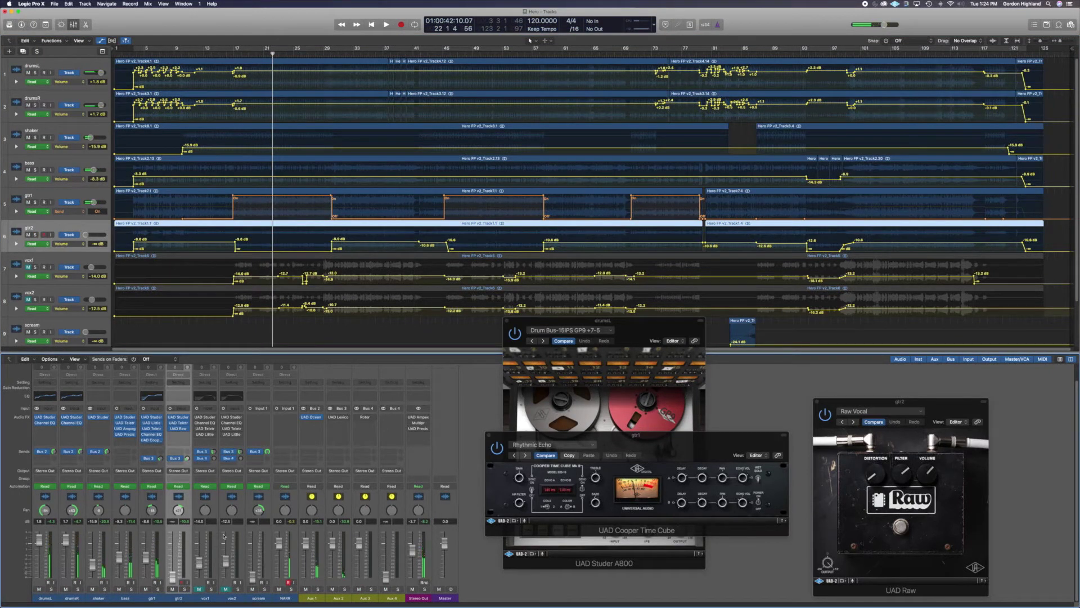
left_click(200, 589)
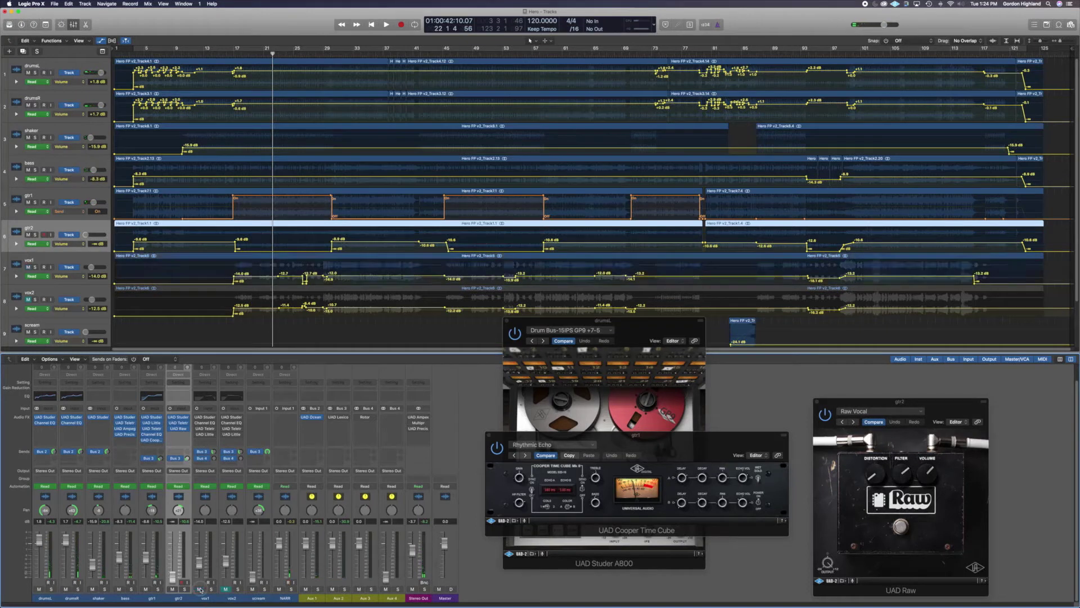
left_click(211, 589)
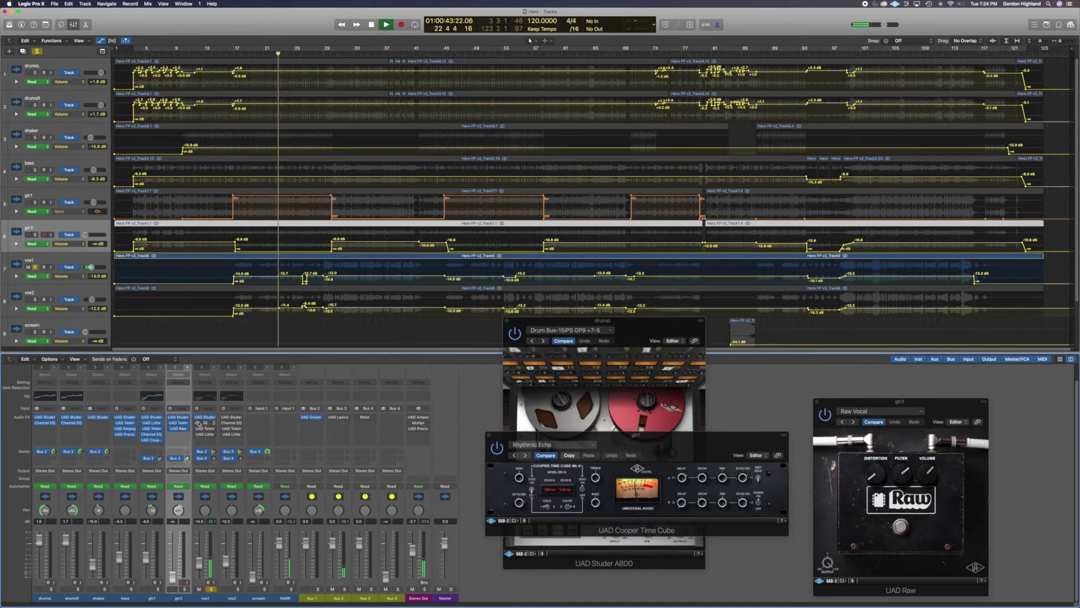
left_click(205, 396)
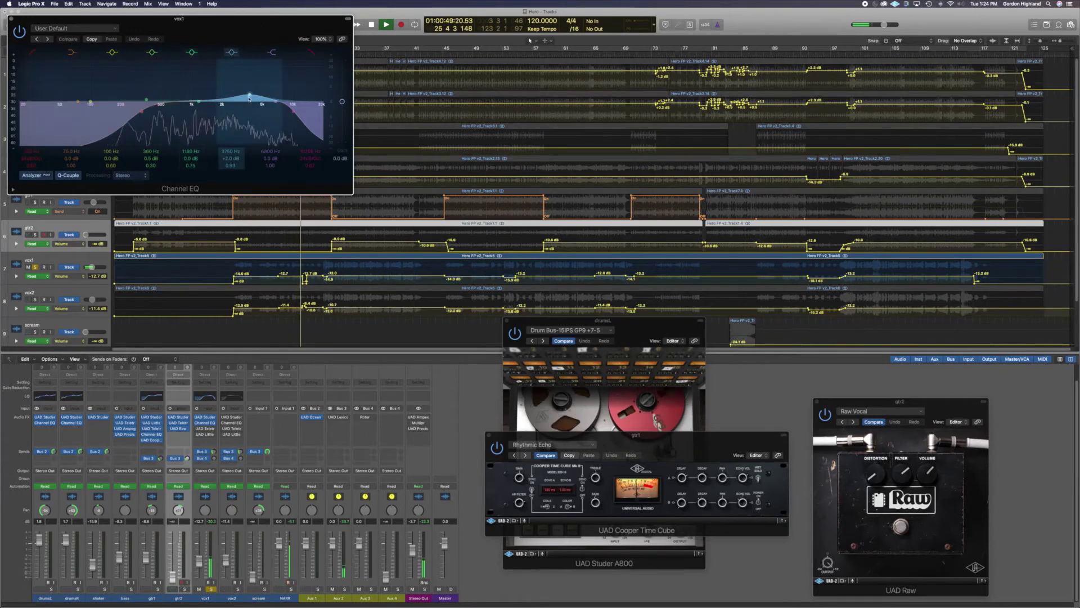
left_click(11, 18)
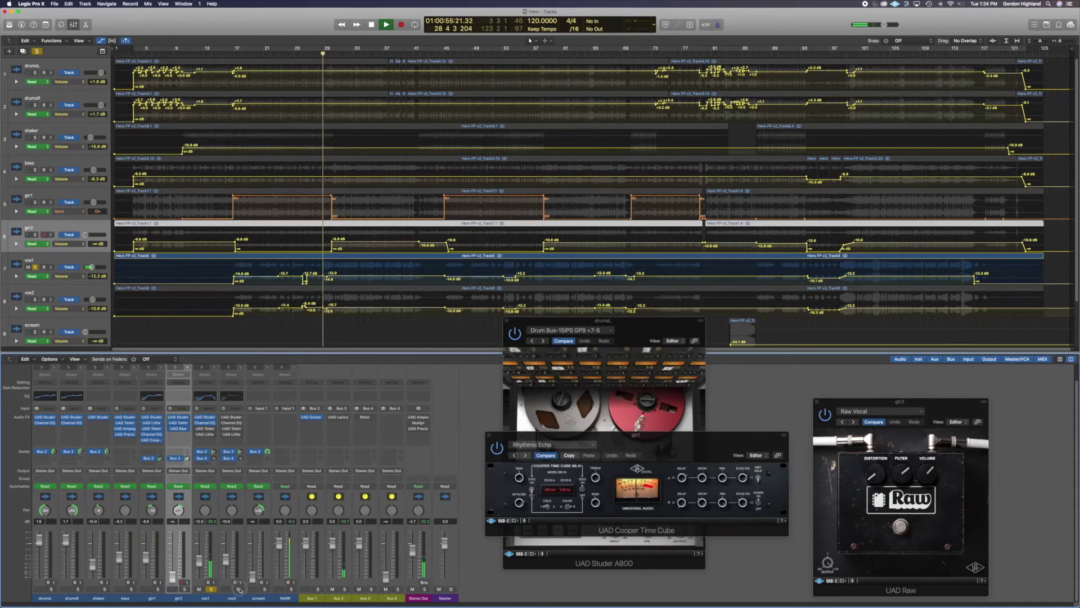
Add vox2 to the solo, and compare the Channel EQ curves of vox2 and vox1 before closing both windows.
left_click(238, 589)
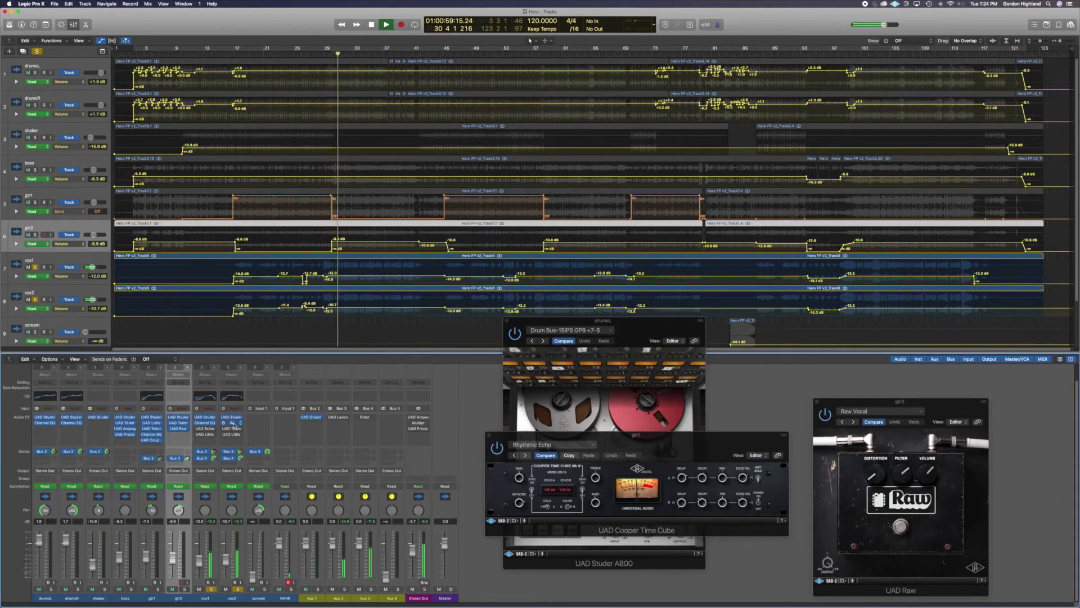
left_click(234, 398)
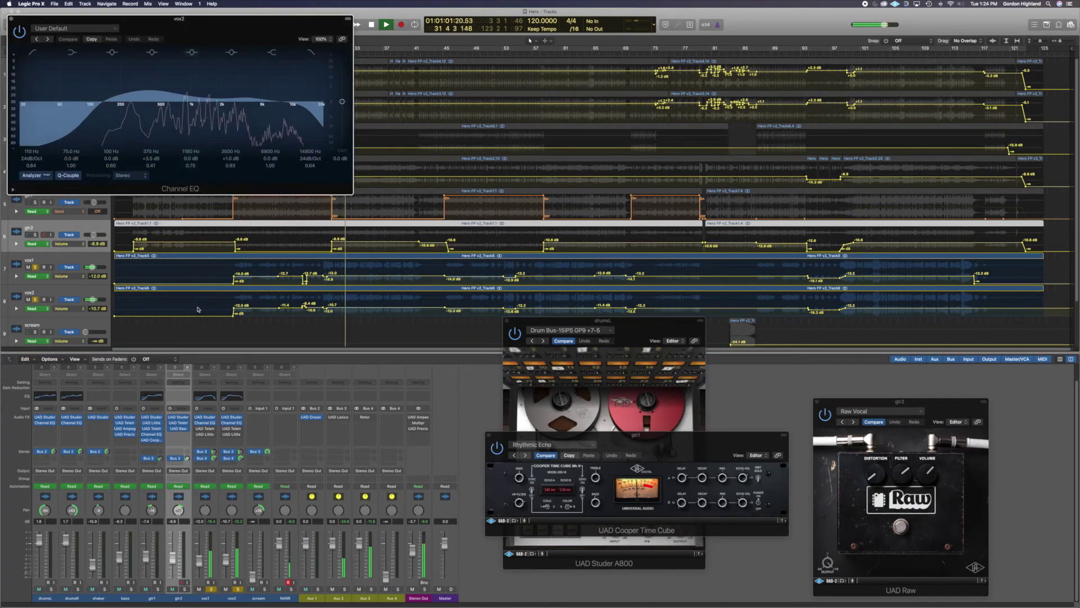
key("space")
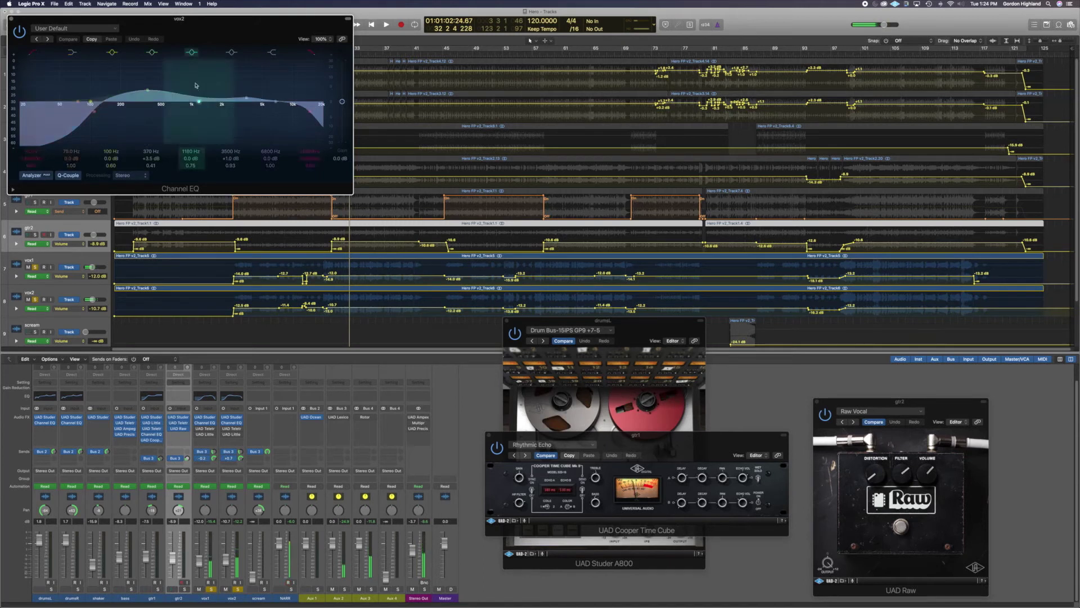
left_click_drag(209, 23, 228, 183)
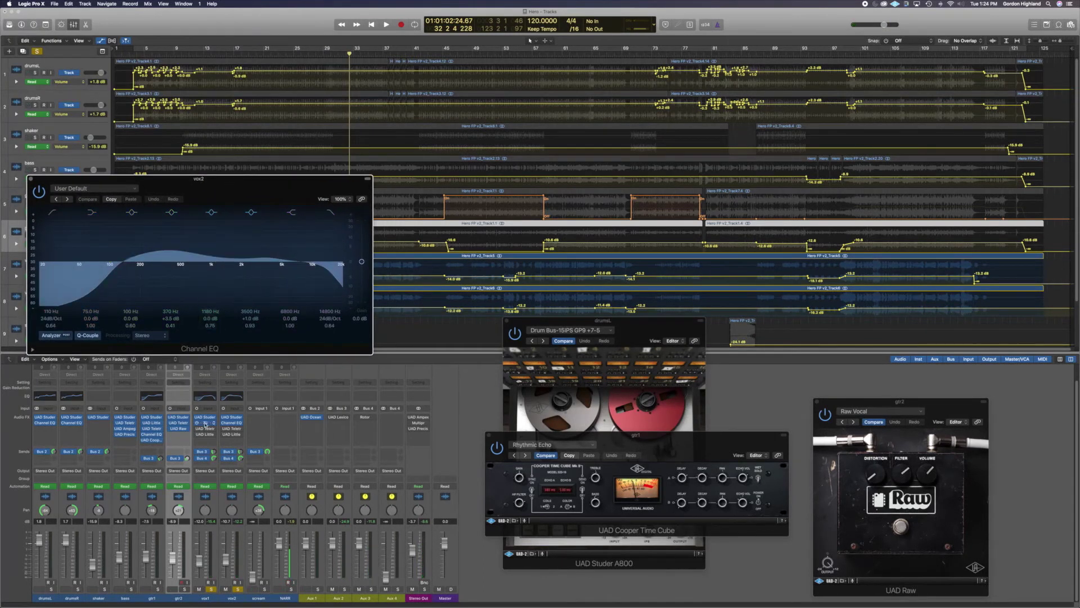
left_click(205, 423)
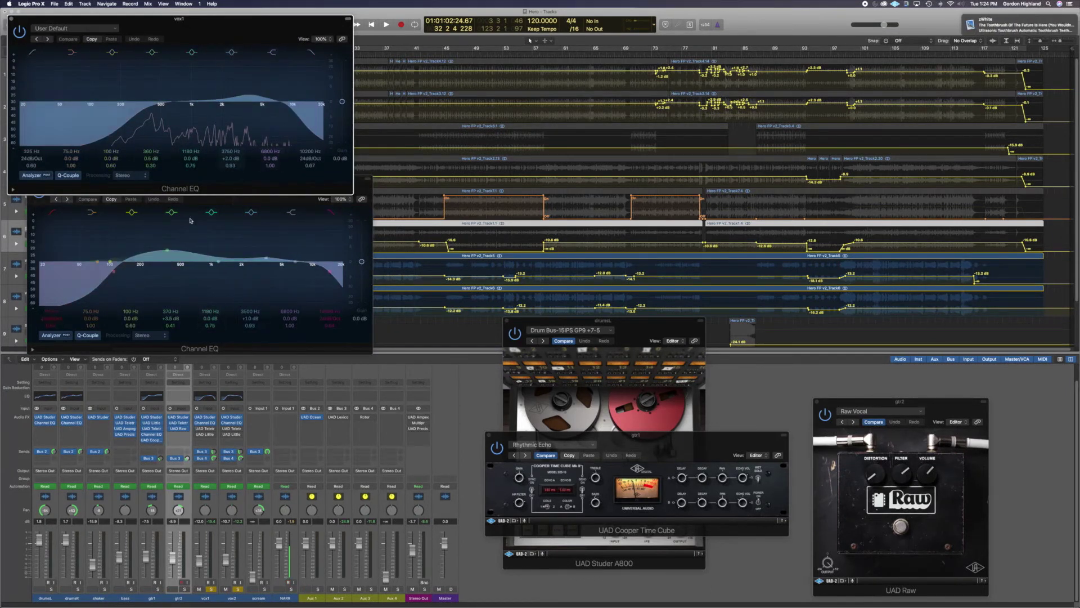
left_click(11, 20)
left_click(30, 179)
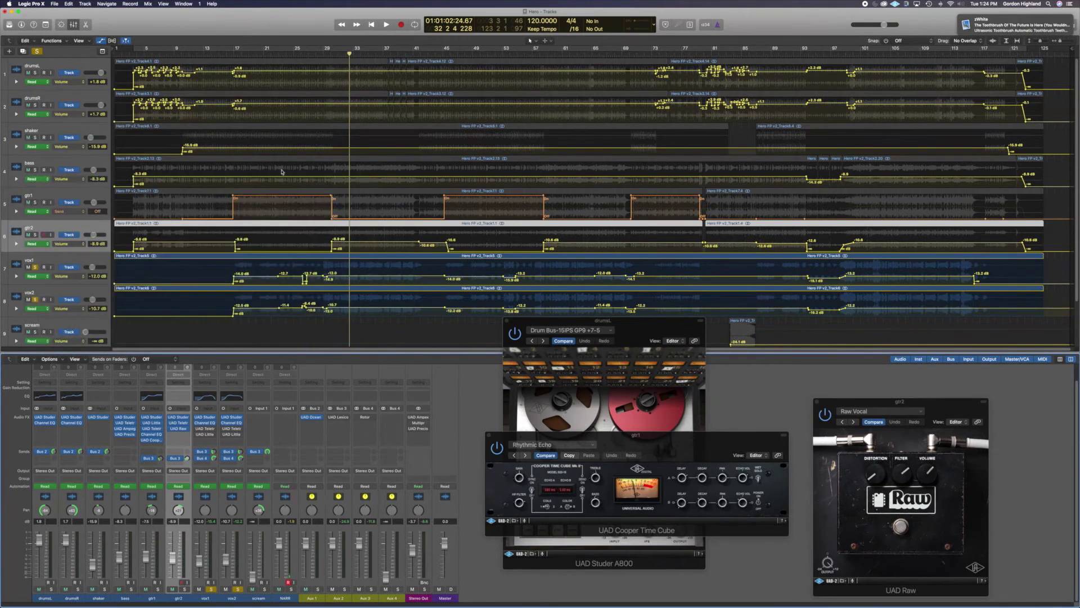
Play the soloed vocals from bar 32 to bar 39 with their UAD Teletronix and Little Labs plug-ins enabled.
key("space")
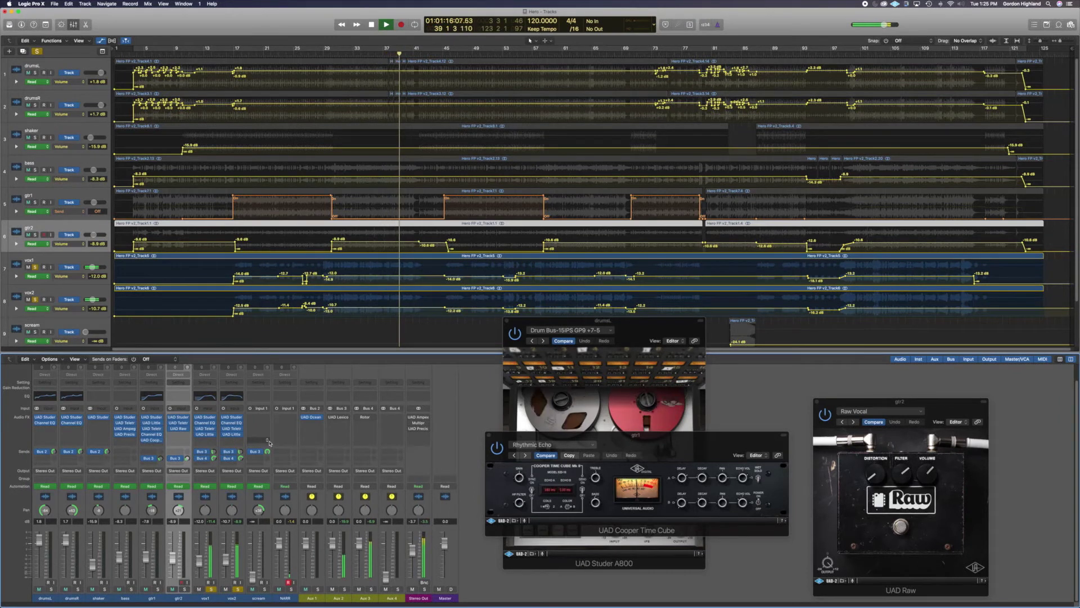
key("space")
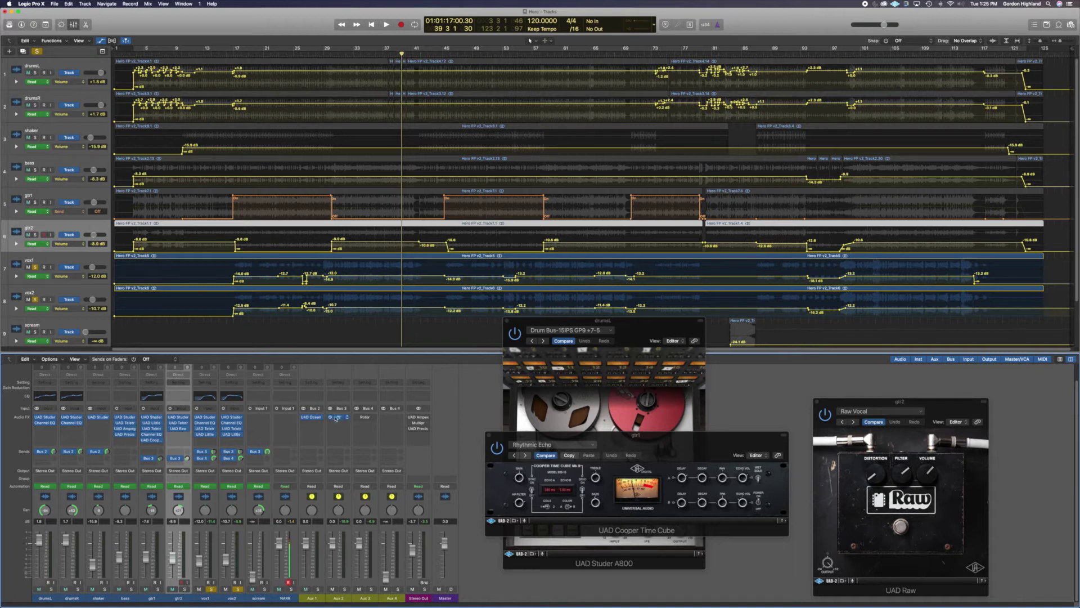
Open the UAD Lexicon 224 reverb on Aux 2 over the other plug-in windows, and replay the vocals from around bar 28.
left_click(340, 419)
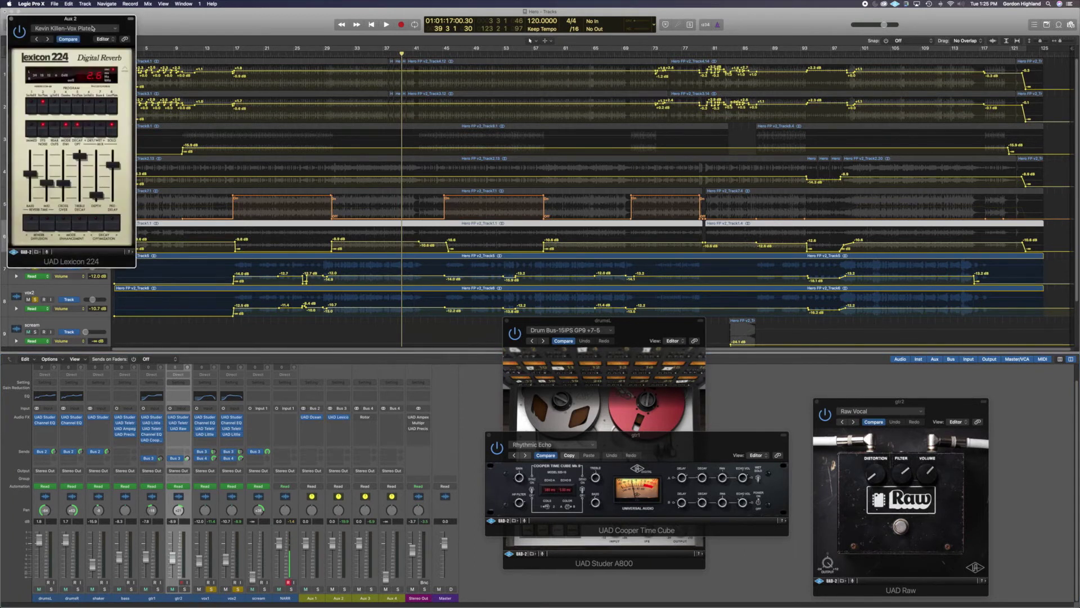
left_click_drag(93, 28, 634, 316)
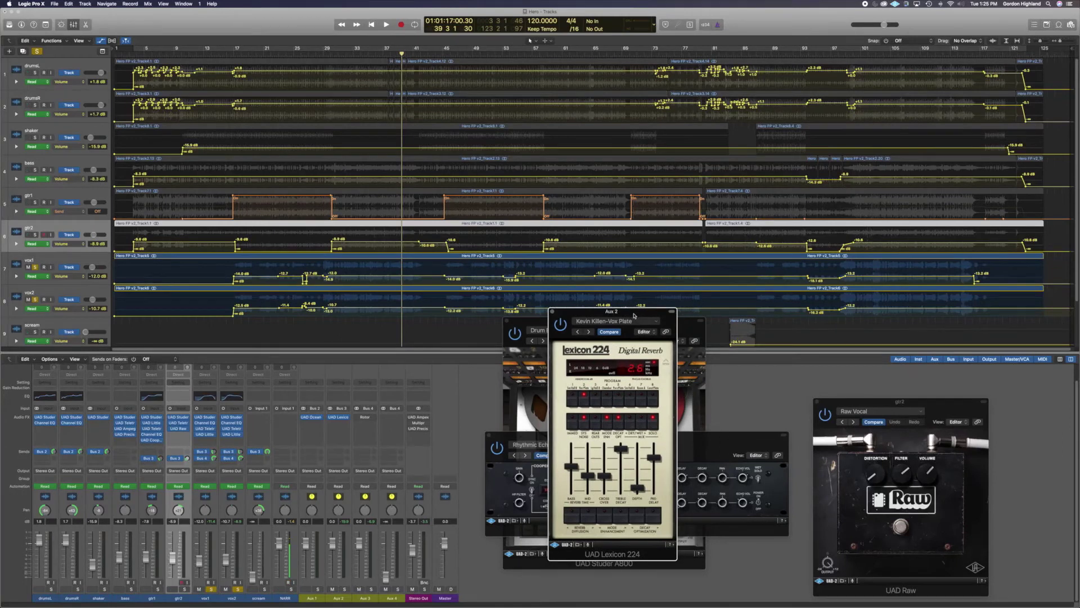
left_click(318, 53)
key("space")
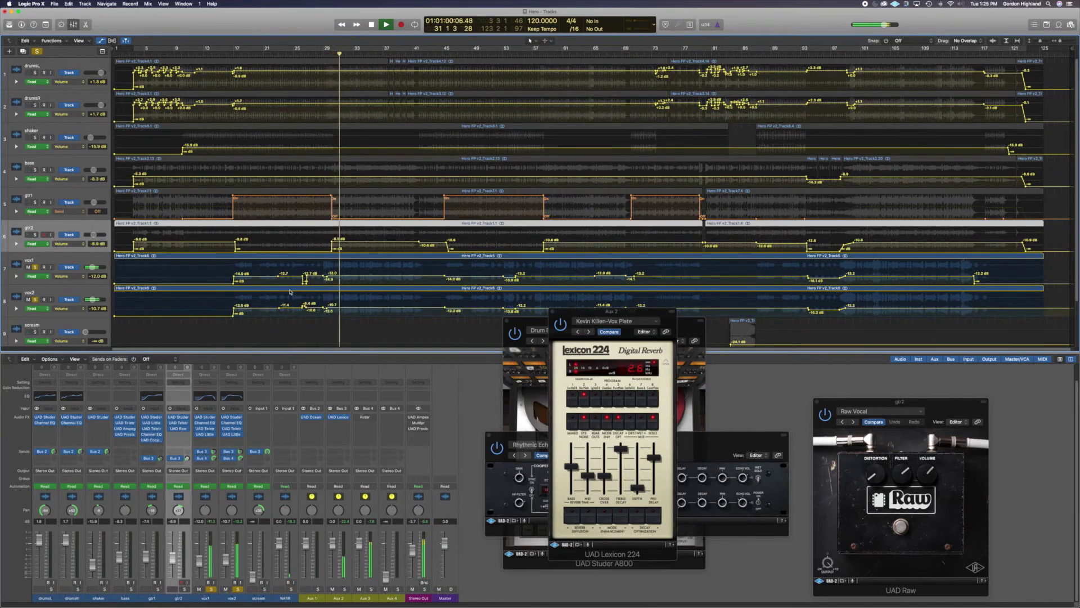
key("space")
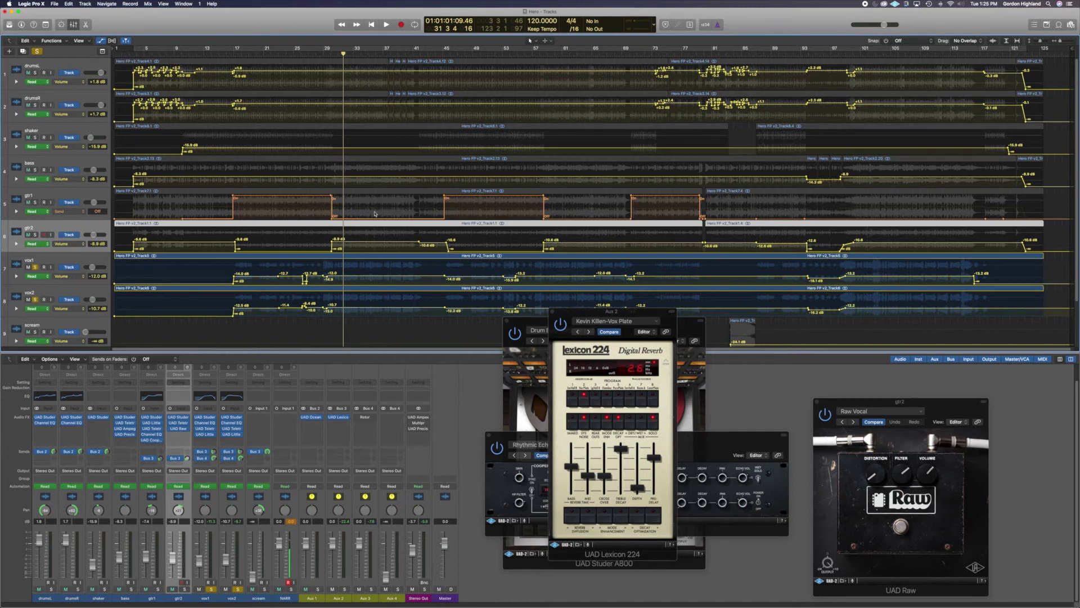
Enable Rotor Cabinet on Aux 3 with its window open, and replay the soloed vocals from bar 27.
left_click(311, 57)
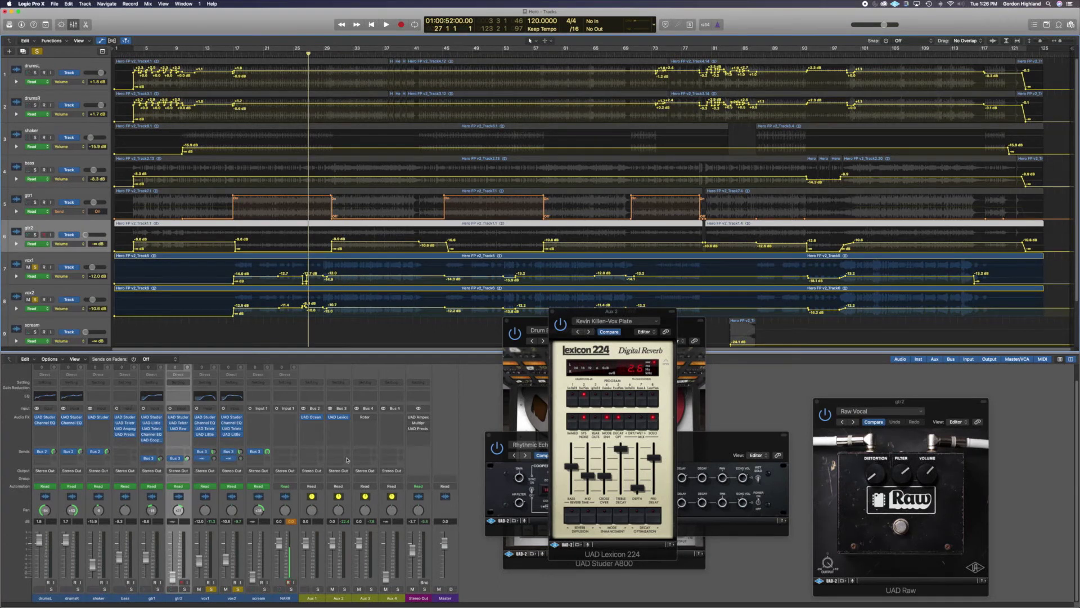
left_click(358, 417)
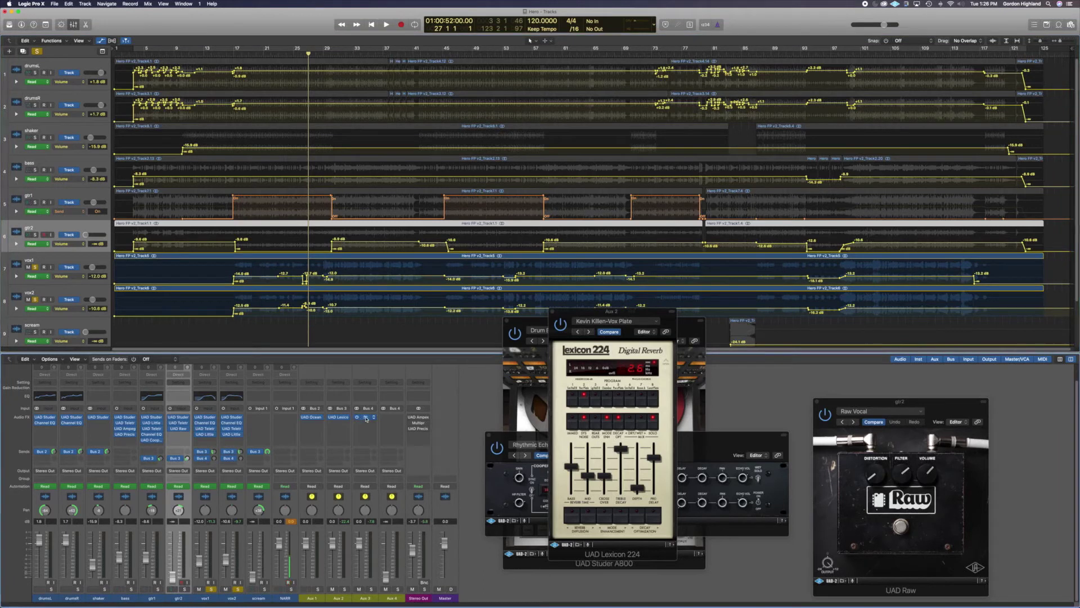
left_click(366, 419)
key("space")
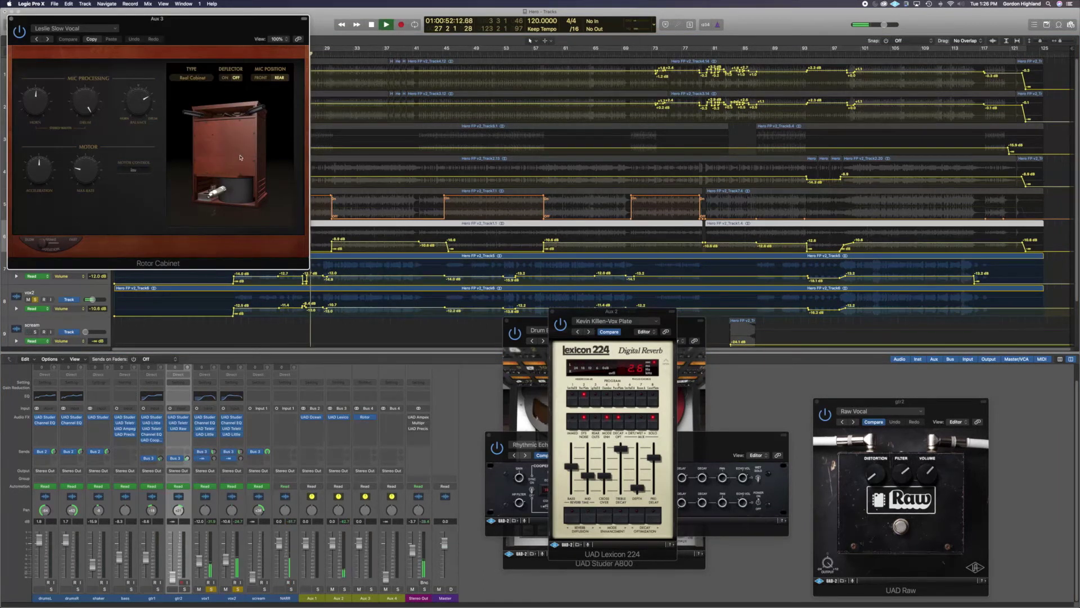
Move the Rotor Cabinet window aside, enable the three plug-ins on Stereo Out, and take vox1 and vox2 out of solo.
left_click_drag(208, 31, 826, 369)
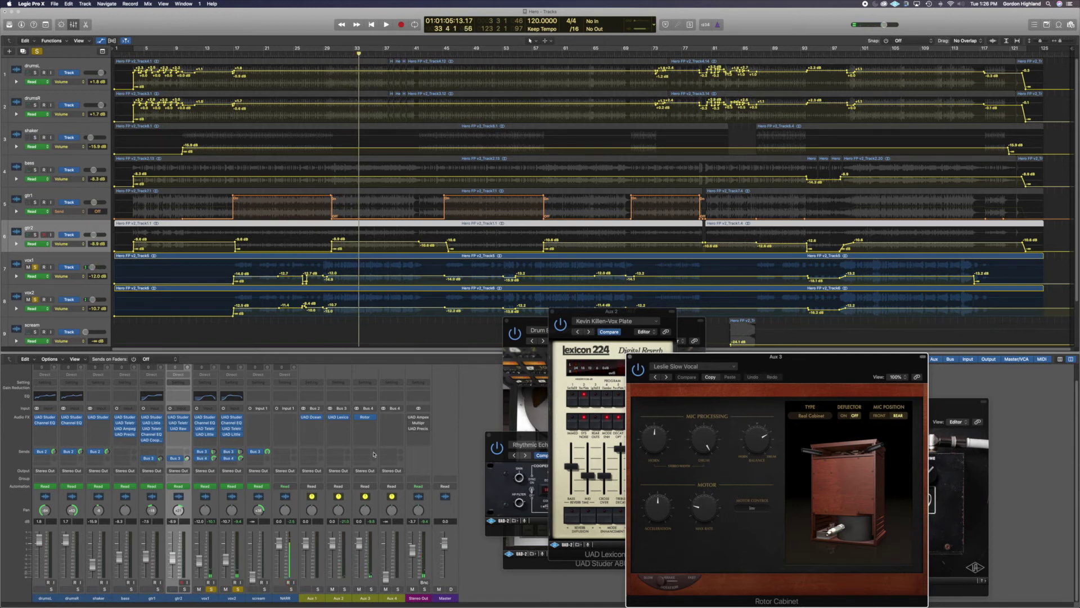
left_click(410, 417)
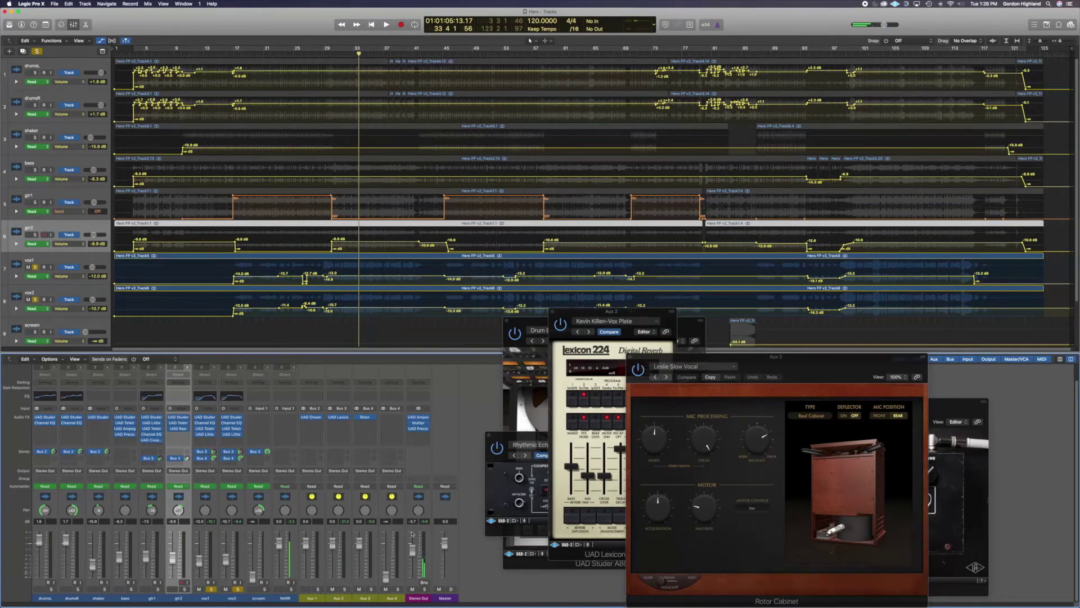
left_click(237, 589)
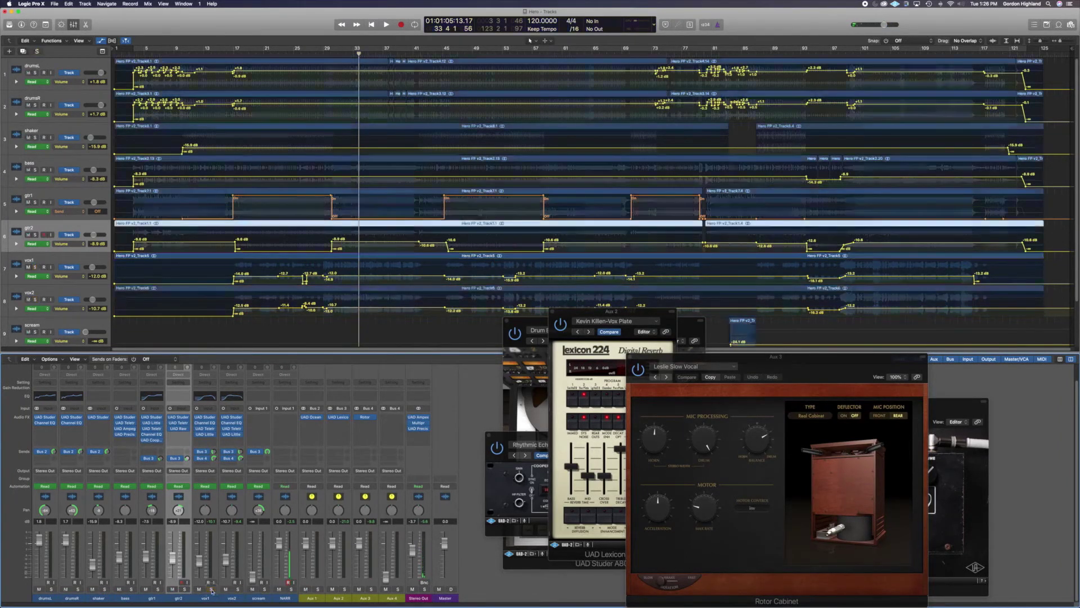
left_click(210, 589)
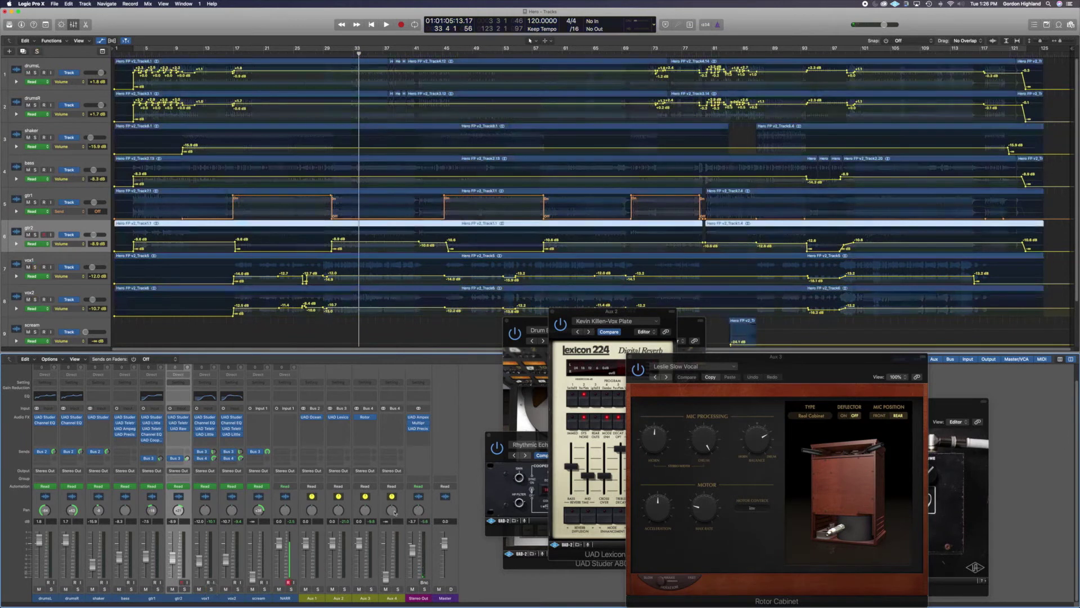
Open the UAD Ampex ATR-102 and Multipressor from Stereo Out, and place both windows over the other plug-in windows.
left_click(418, 418)
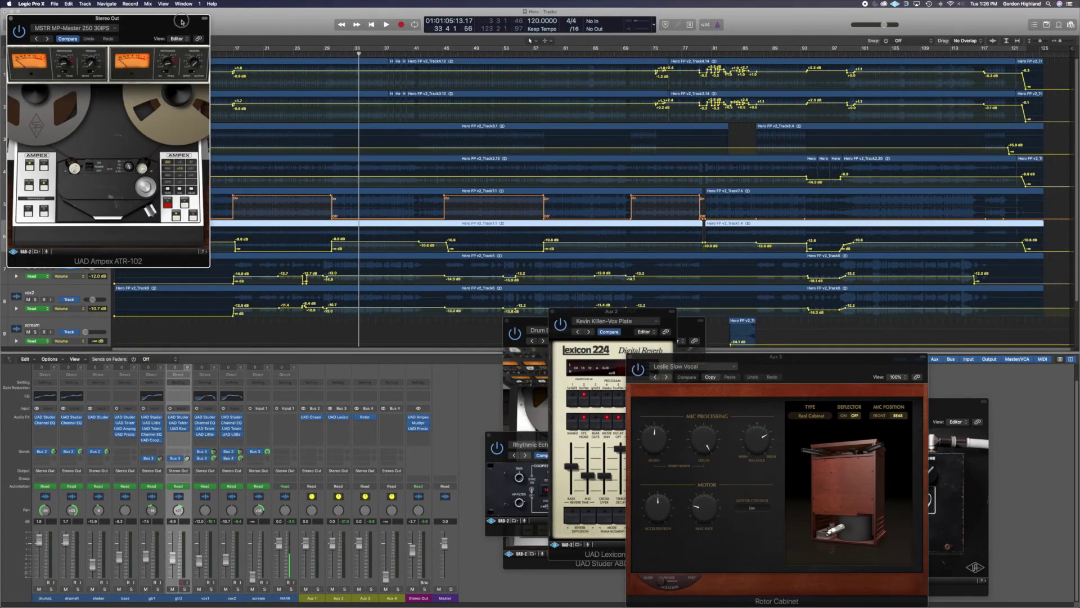
left_click_drag(193, 28, 786, 289)
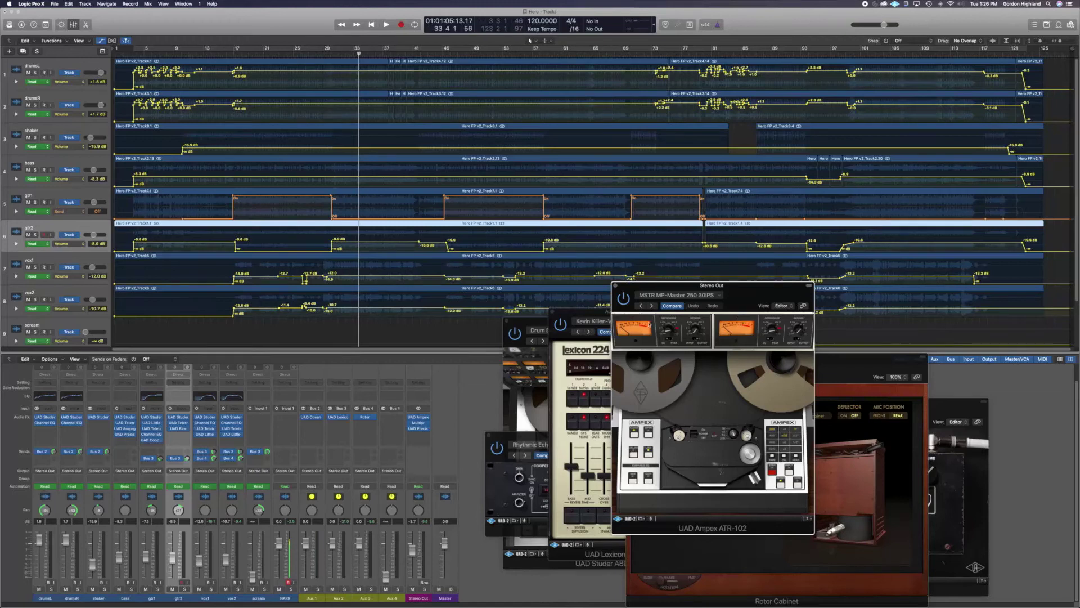
left_click(419, 423)
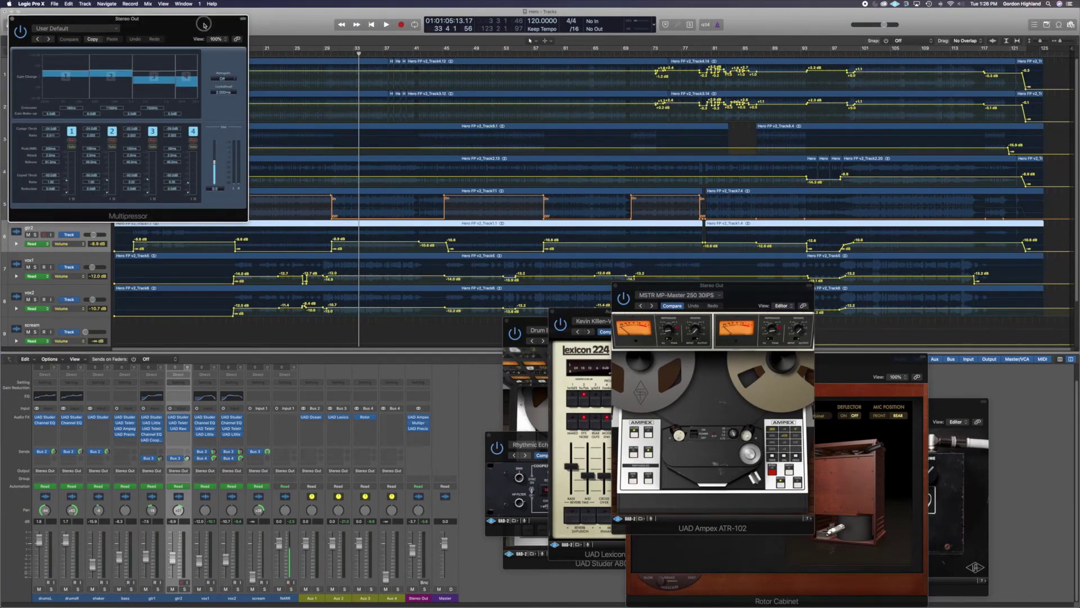
left_click_drag(207, 33, 715, 375)
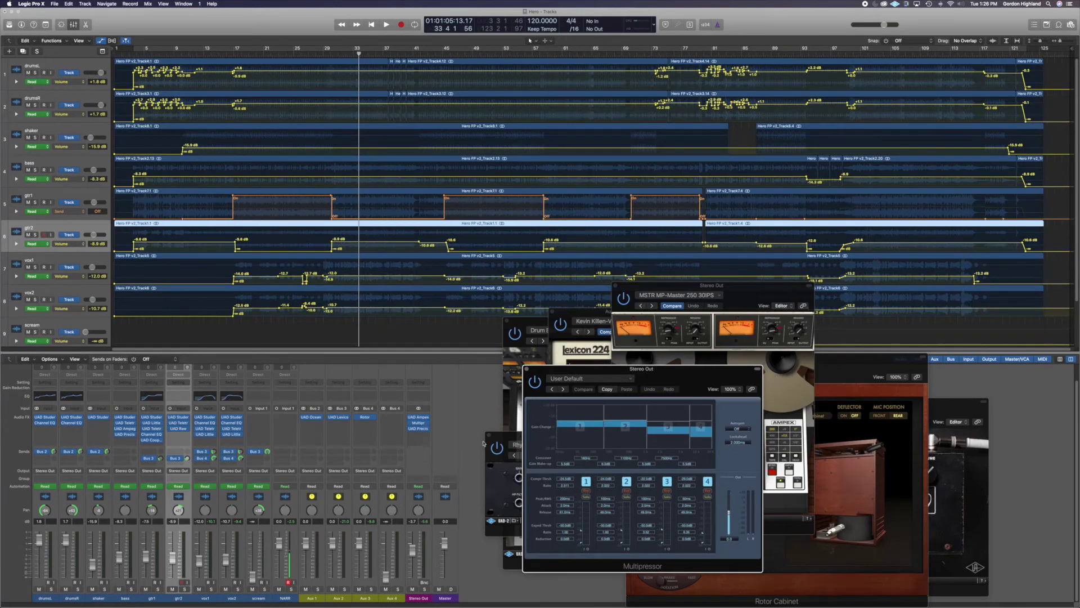
Play the full mix from bar 33 to bar 42 while bypassing the three Stereo Out plug-ins for comparison, and re-enable them after stopping.
key("space")
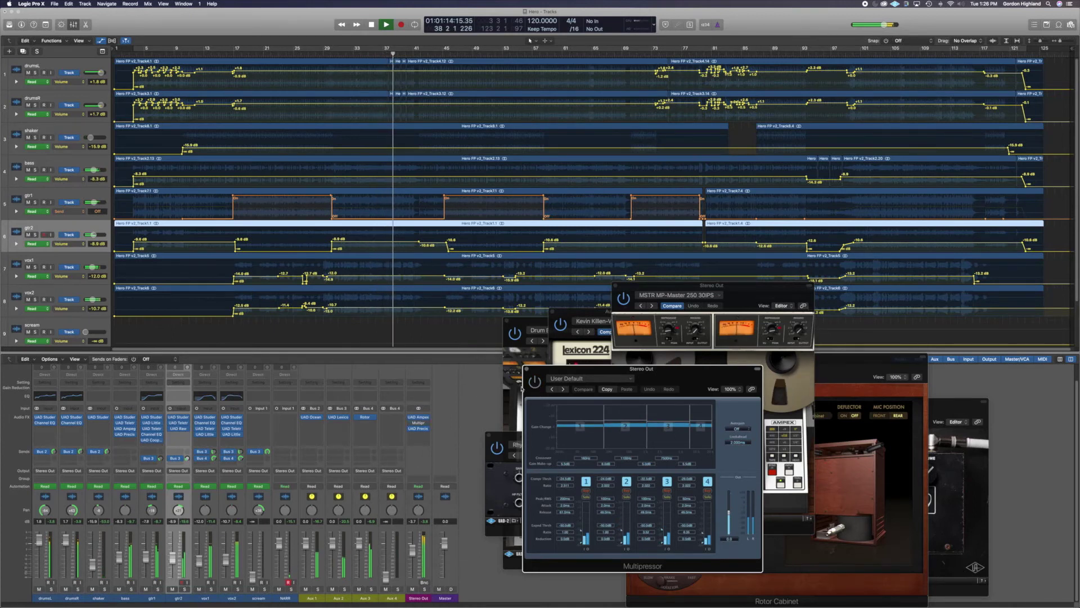
left_click(411, 417)
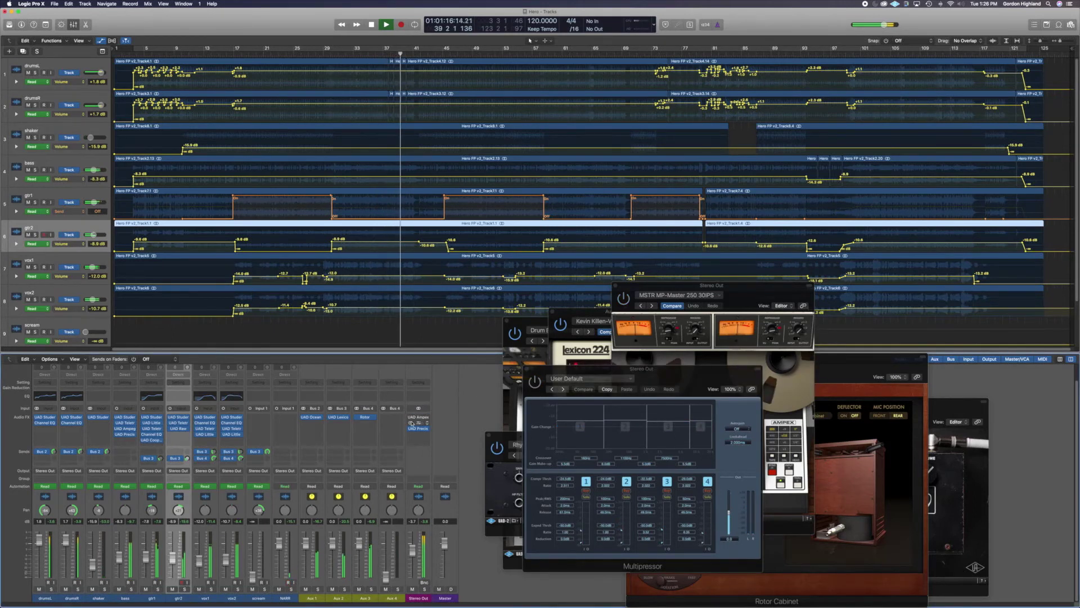
left_click(411, 429)
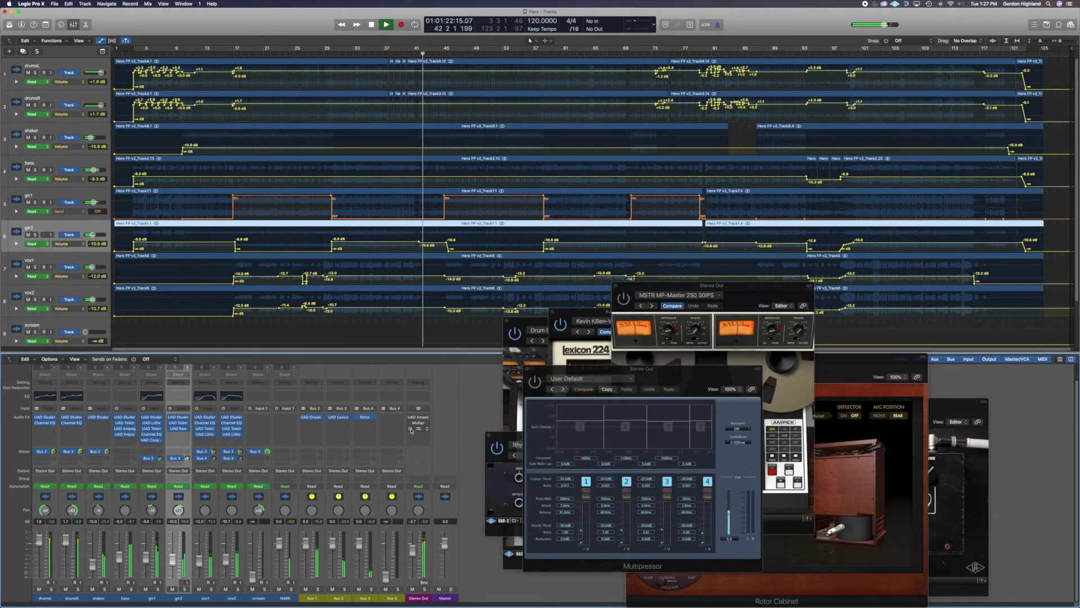
key("space")
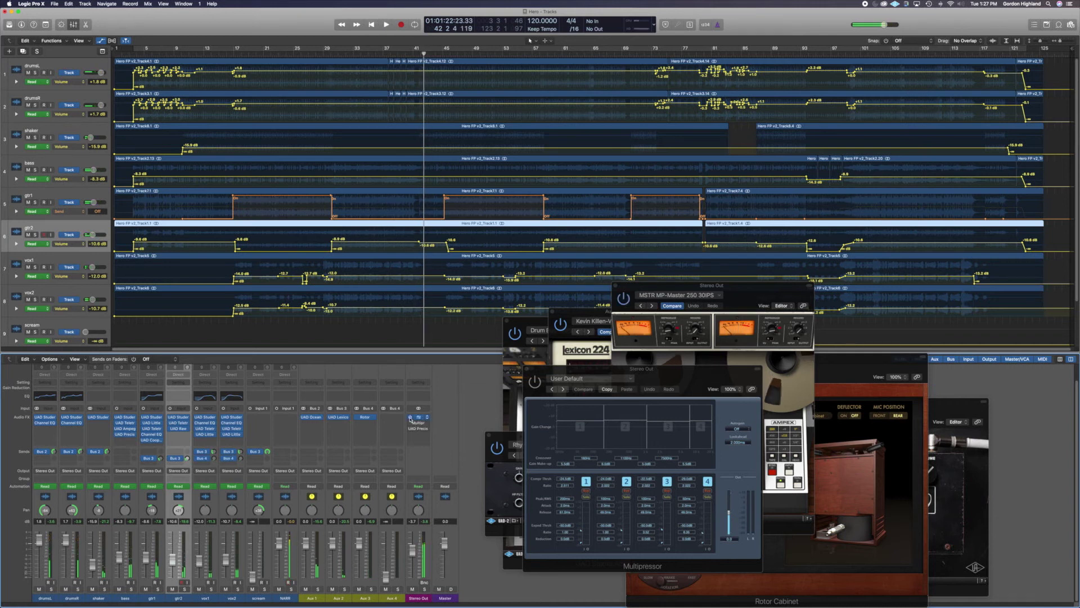
left_click(411, 422)
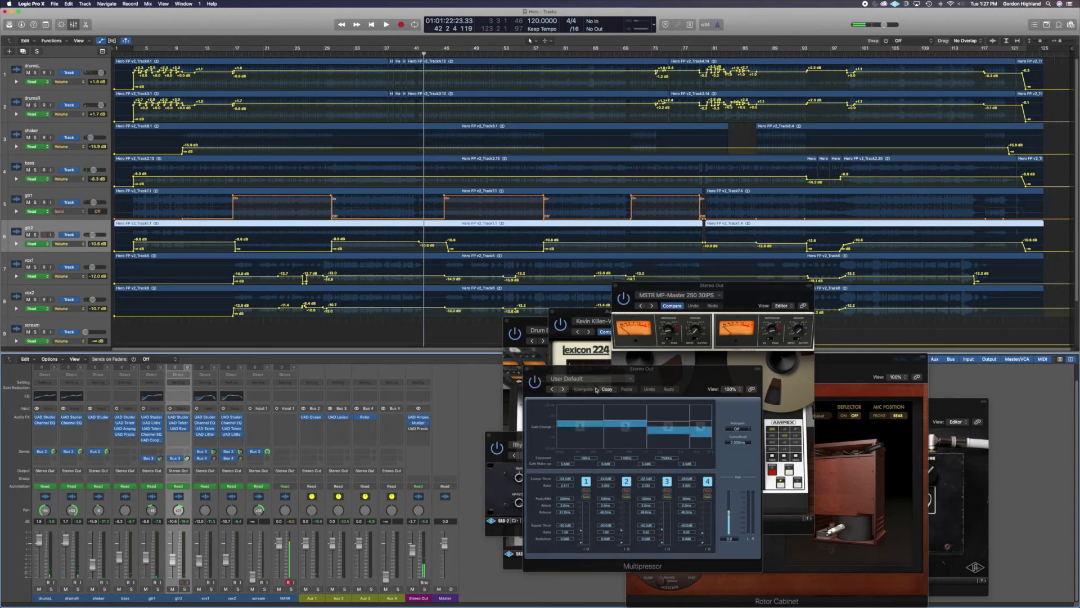
Open the UAD Precision Maximizer on Stereo Out beside the repositioned Multipressor window, and play the full mix from bar 42 to bar 47.
left_click_drag(617, 372, 287, 229)
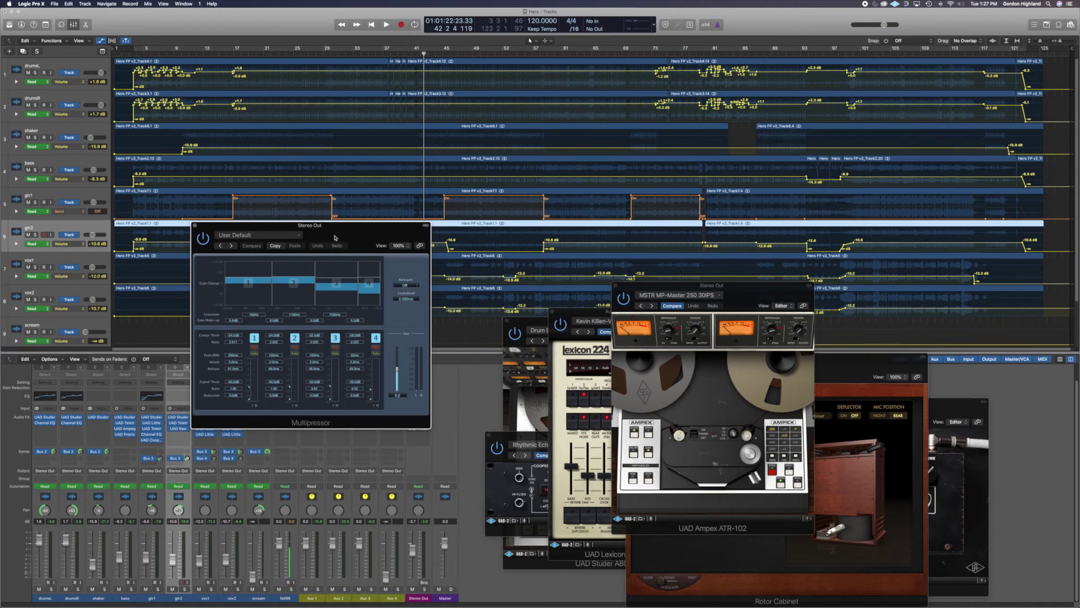
left_click_drag(337, 231, 473, 162)
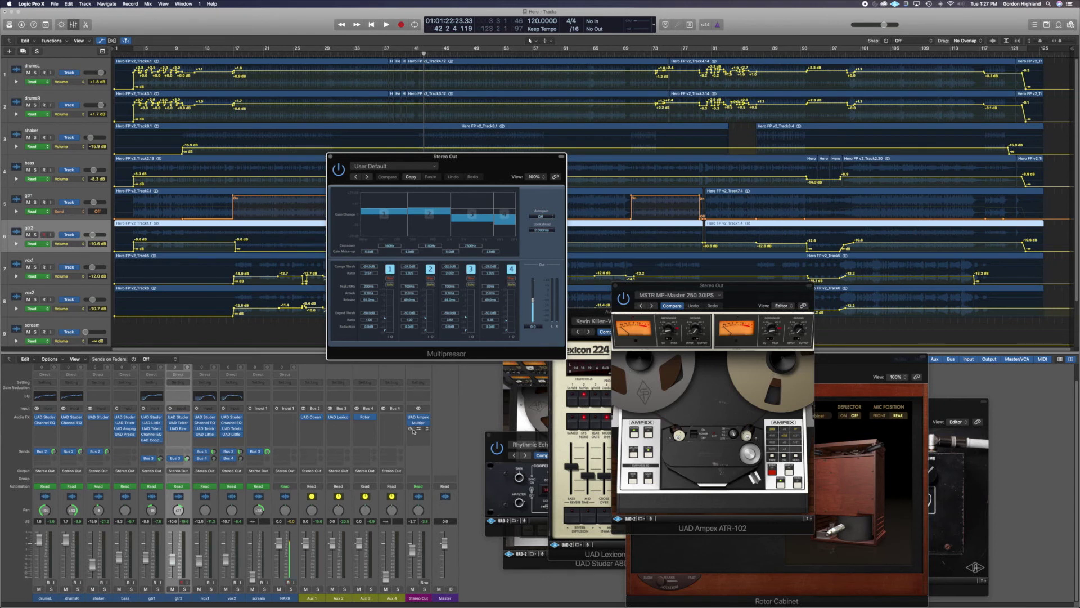
left_click(411, 430)
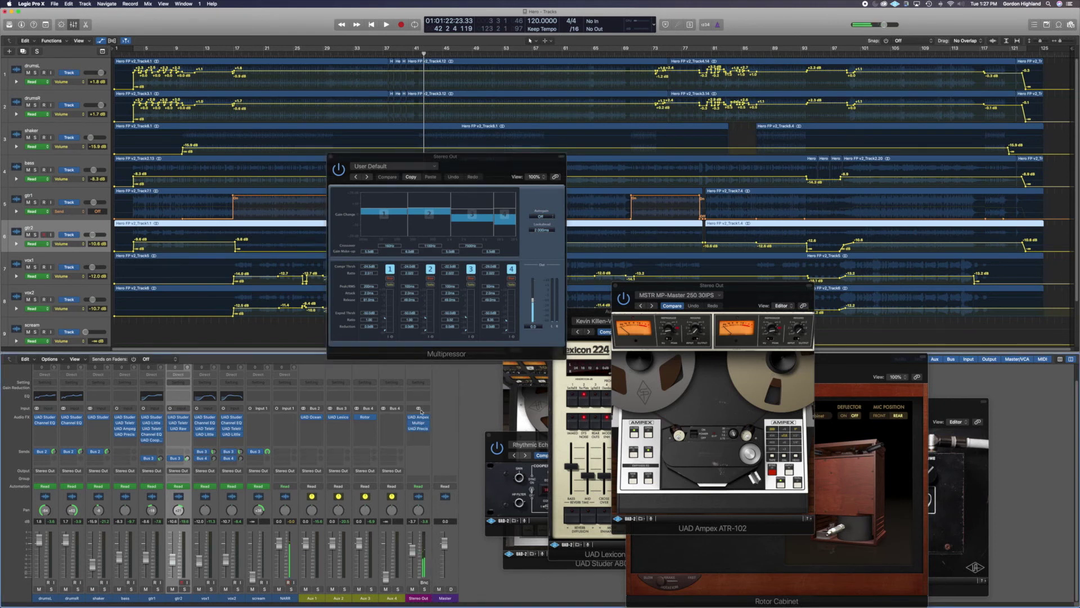
left_click(418, 429)
key("space")
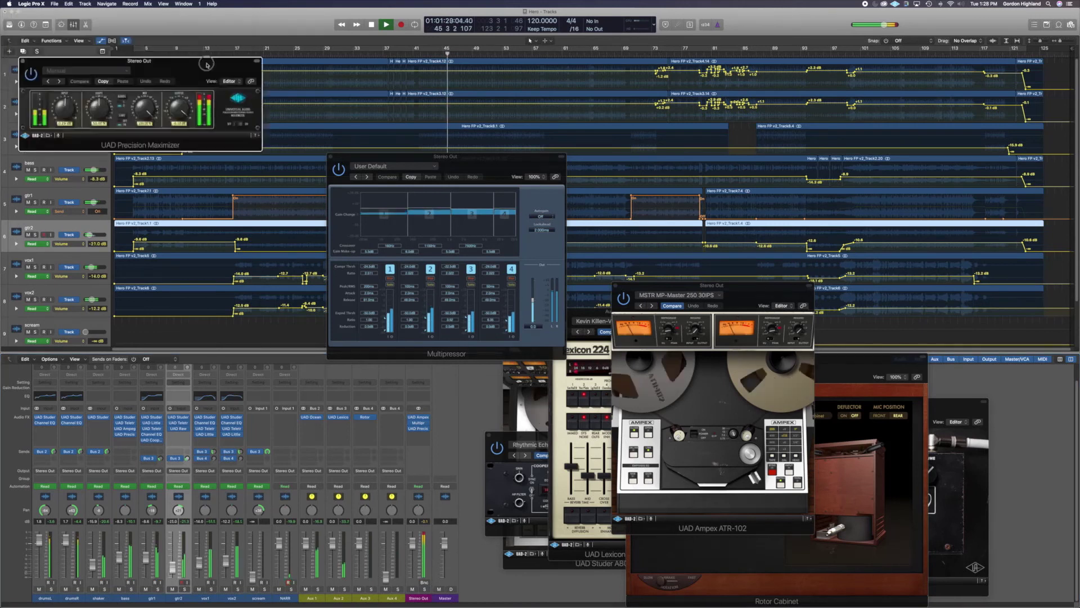
left_click_drag(195, 27, 250, 254)
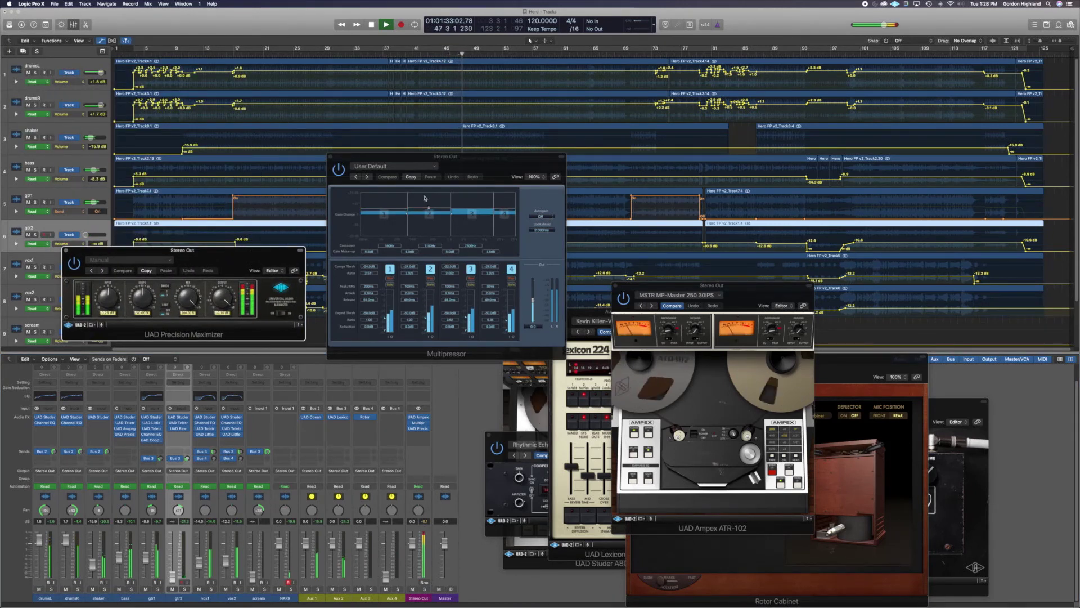
key("space")
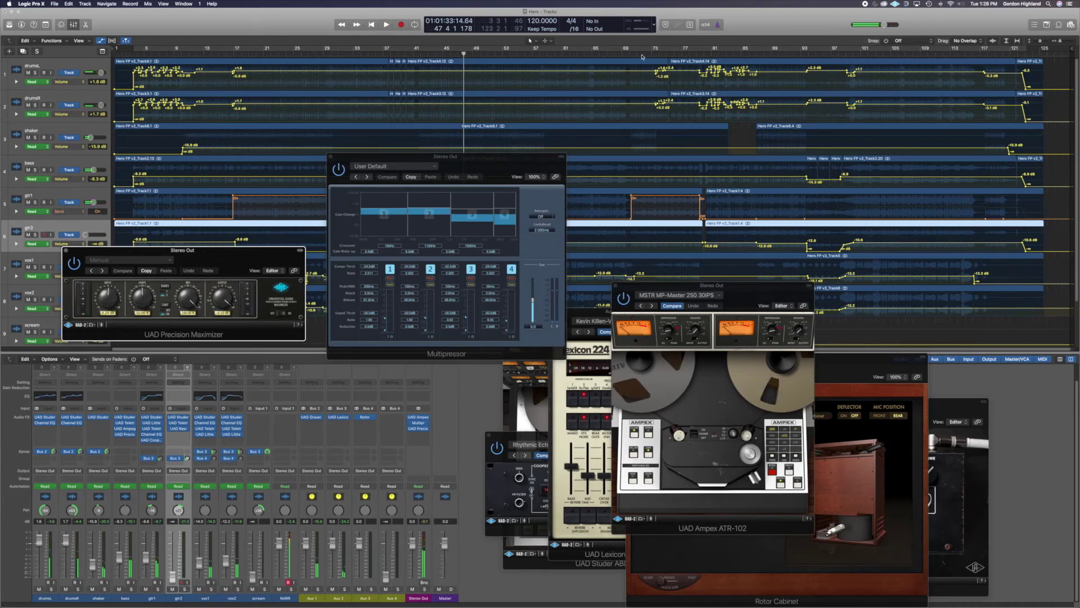
Move the playhead to bar 72 and close the Multipressor and Precision Maximizer windows.
left_click(644, 54)
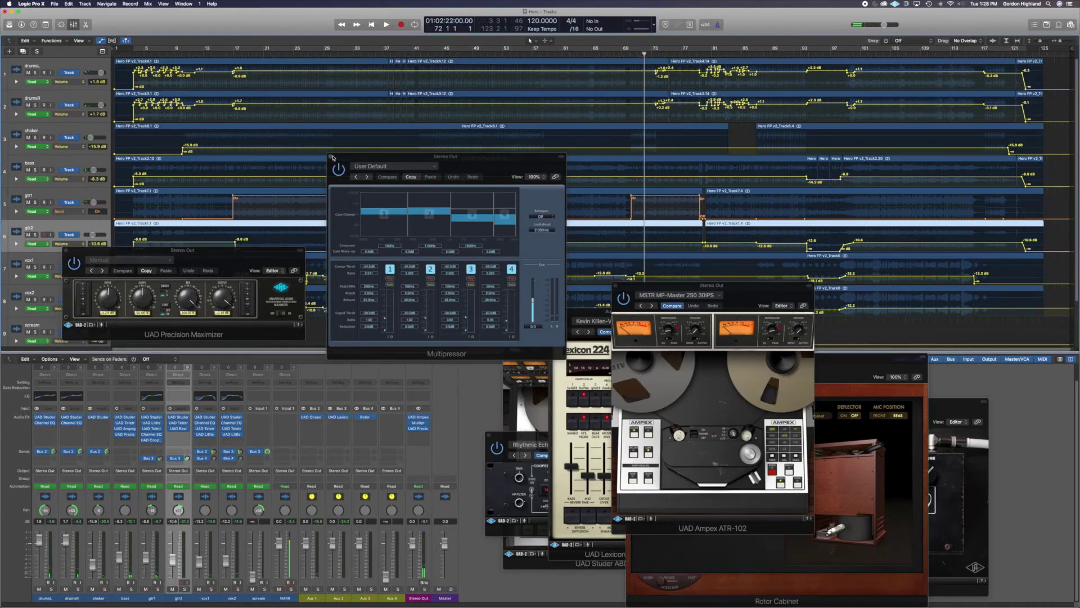
left_click(332, 157)
left_click(66, 250)
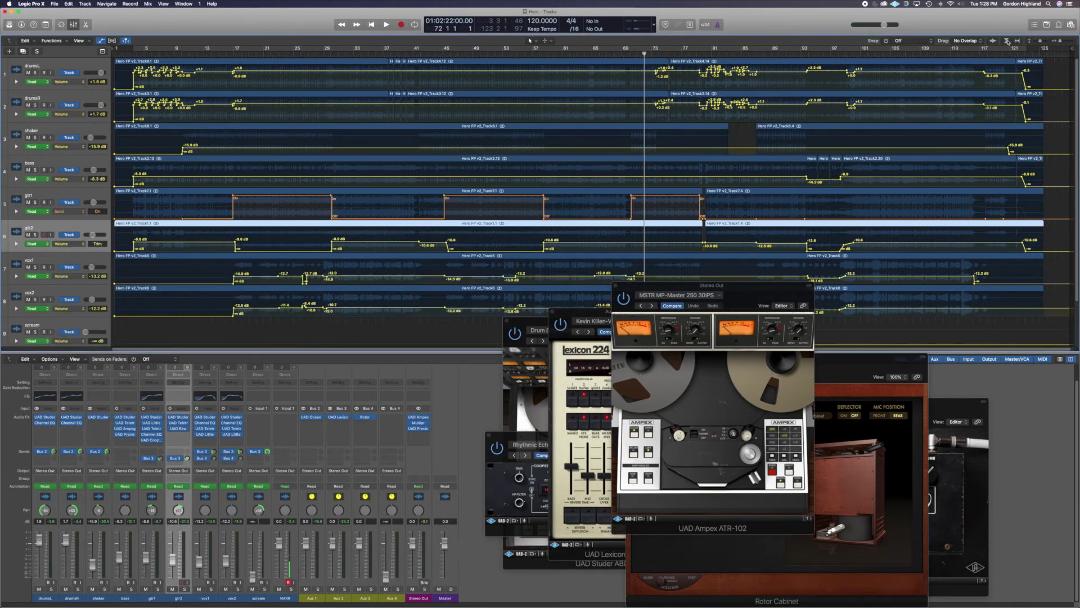
Examine the volume automation on the drumsL and drumsR tracks up close from bar 72 to about bar 85.
left_click_drag(1040, 42, 1063, 41)
scroll(597, 154, "up", 10)
scroll(596, 155, "right", 10)
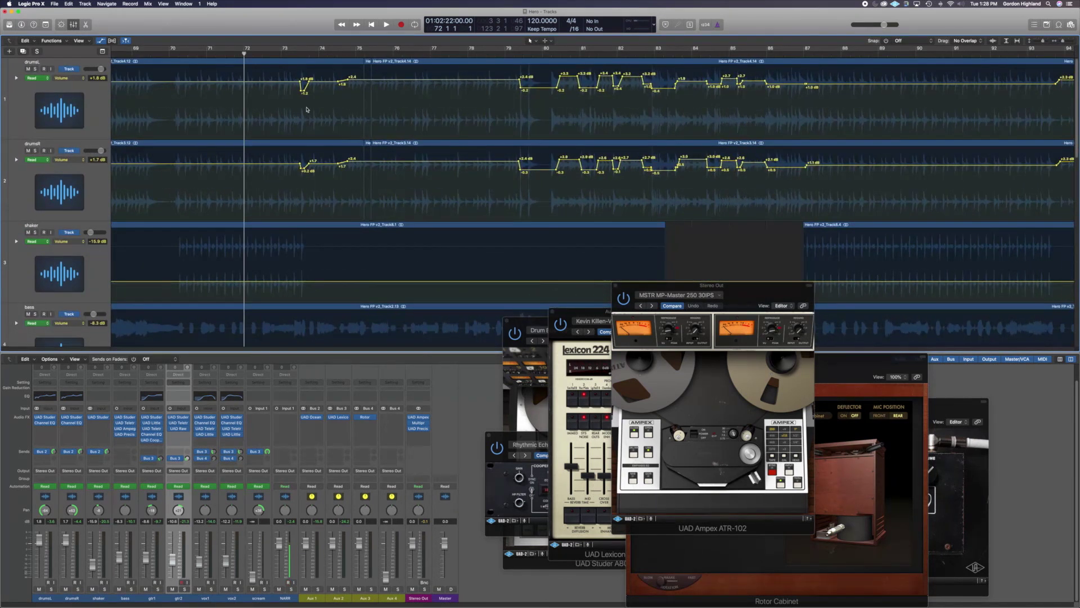
key("super+Right")
key("super+Right")
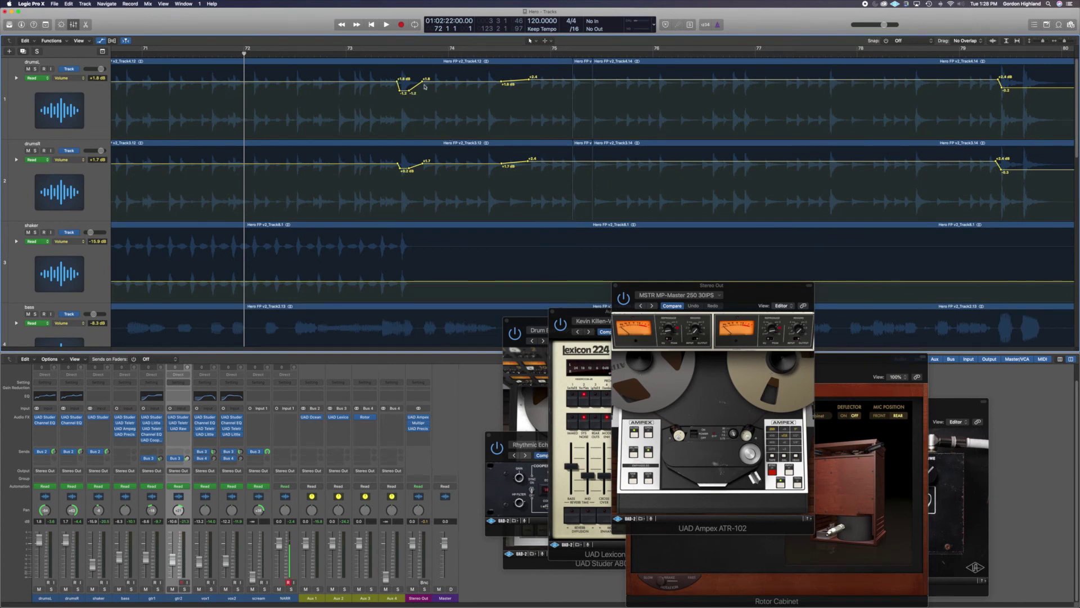
scroll(486, 96, "right", 5)
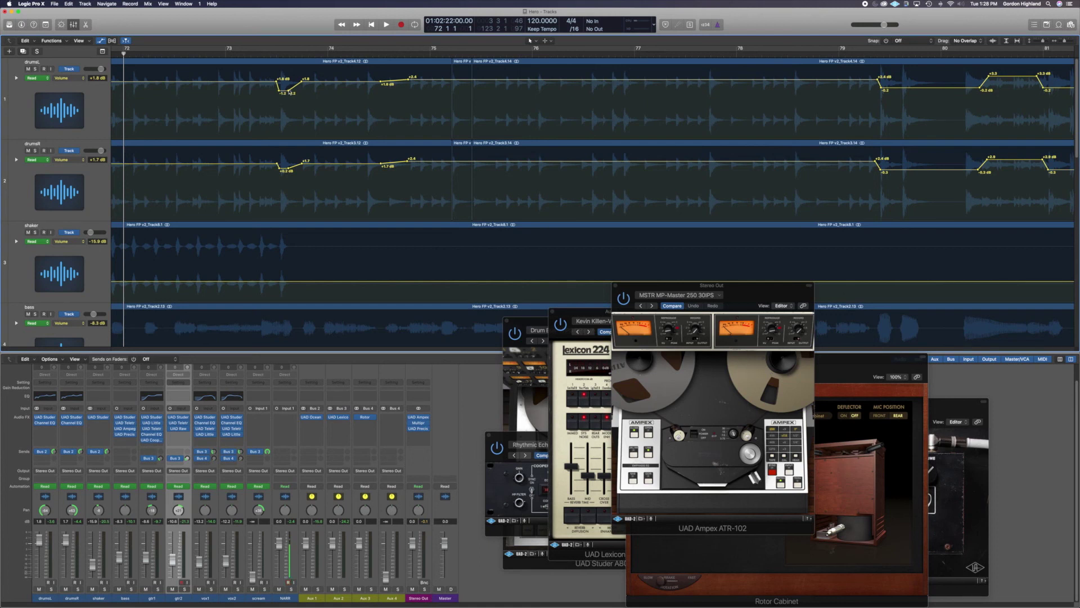
scroll(536, 123, "right", 10)
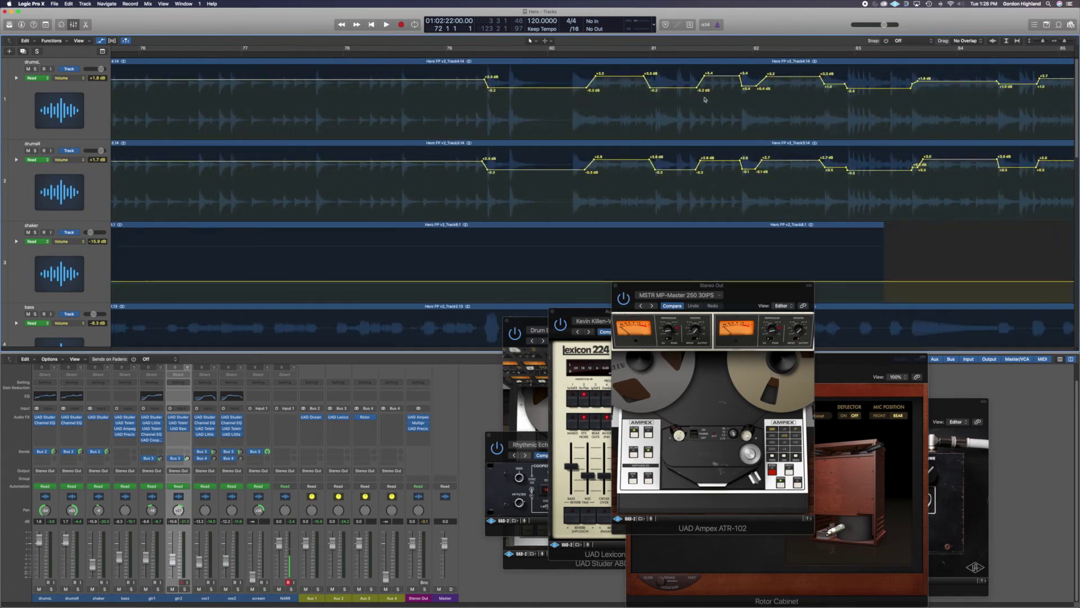
scroll(471, 106, "right", 3)
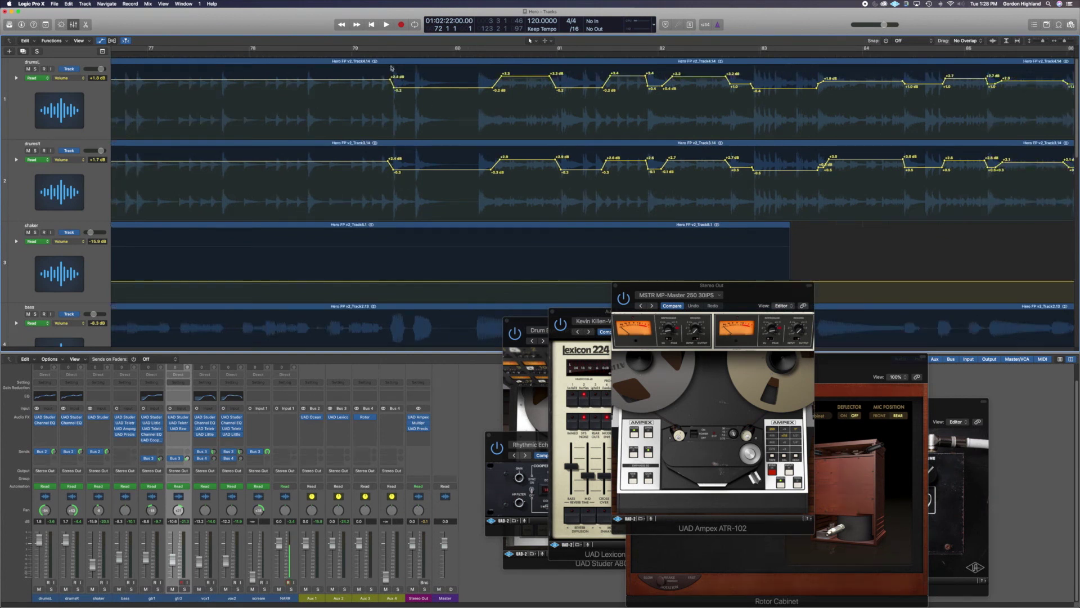
Play the mix from bar 79 to bar 85 and inspect the scream track's region and volume automation.
double_click(381, 54)
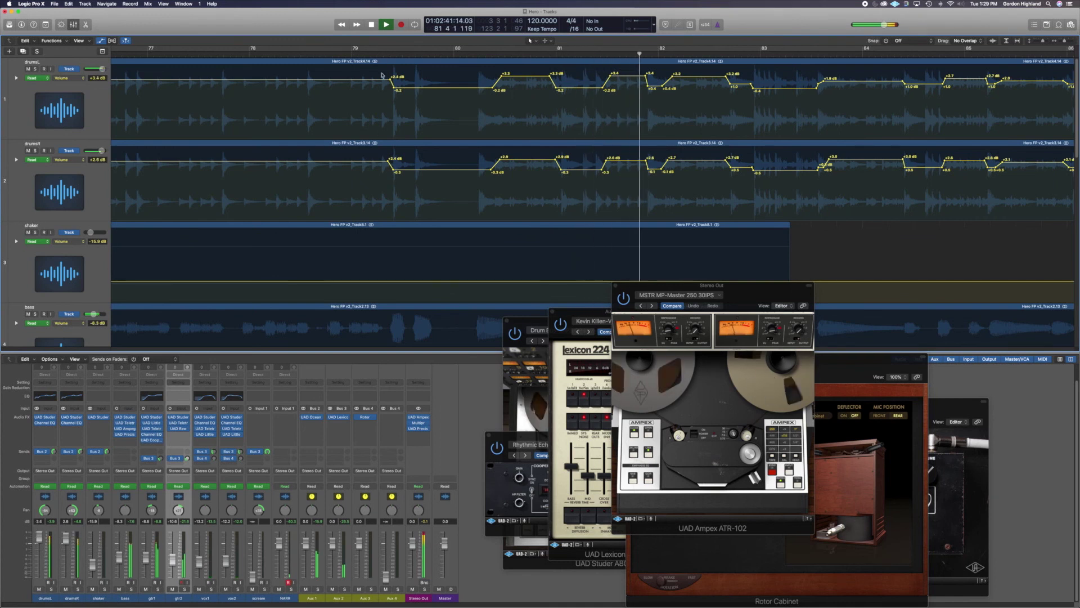
scroll(379, 157, "down", 10)
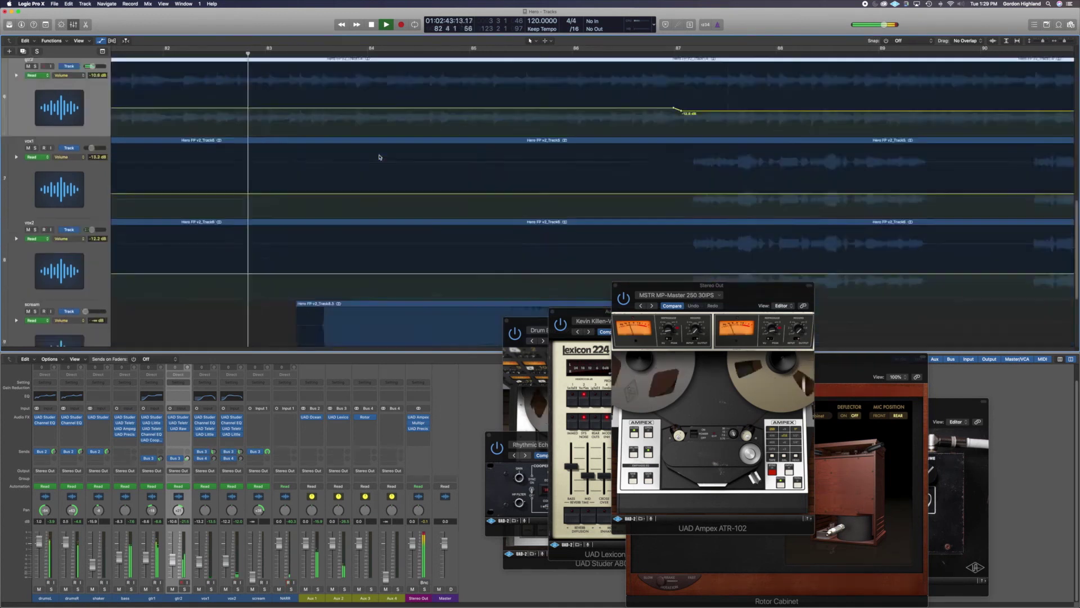
scroll(388, 168, "down", 5)
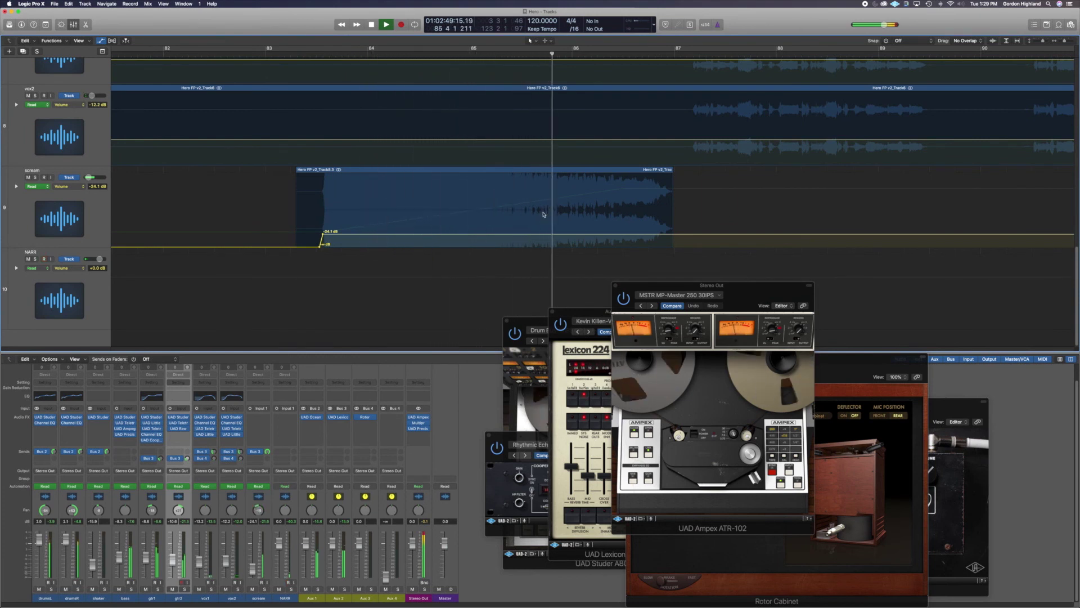
key("space")
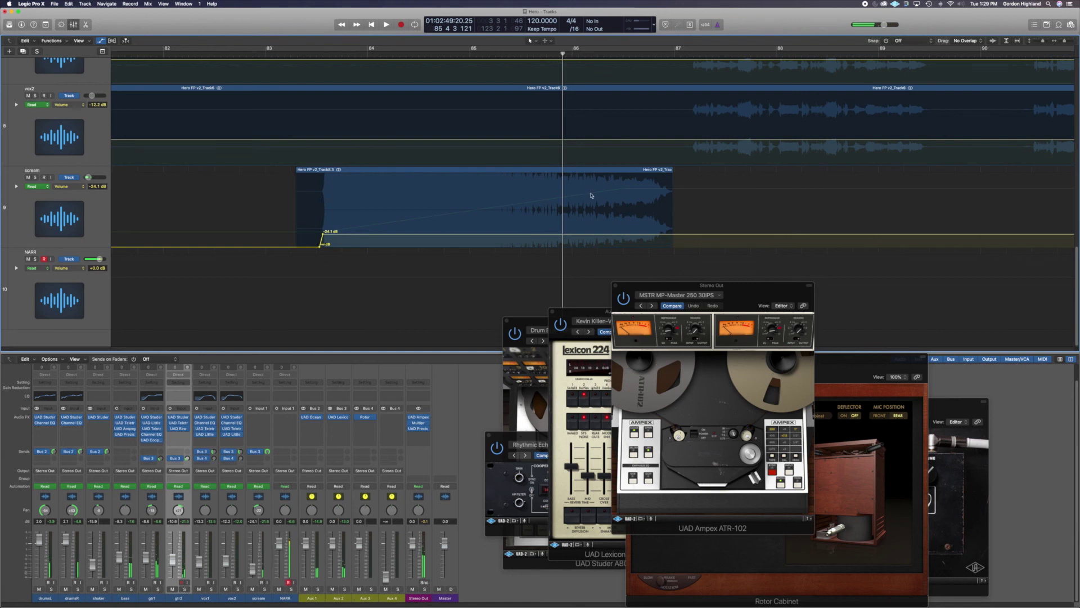